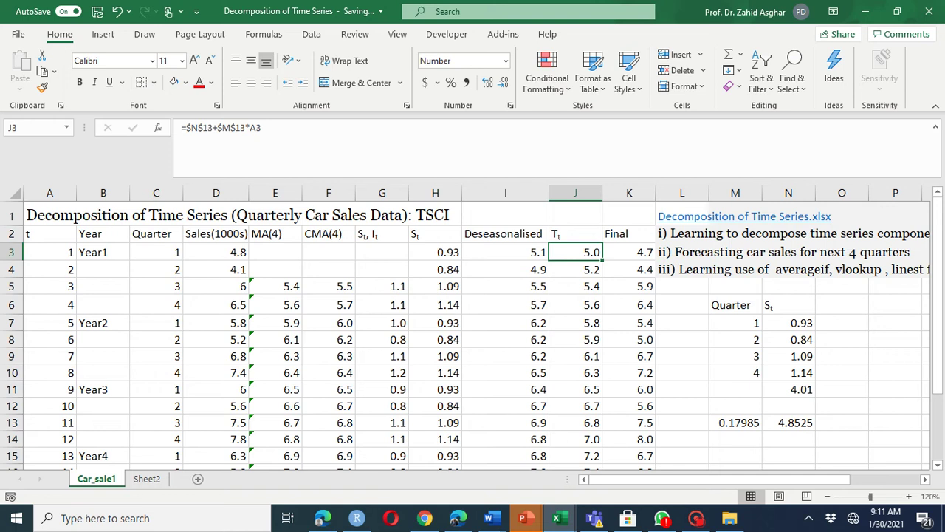
Review the quarterly car sales table, following the Quarter column from Year1 through the last quarter of Year4.
left_click(682, 305)
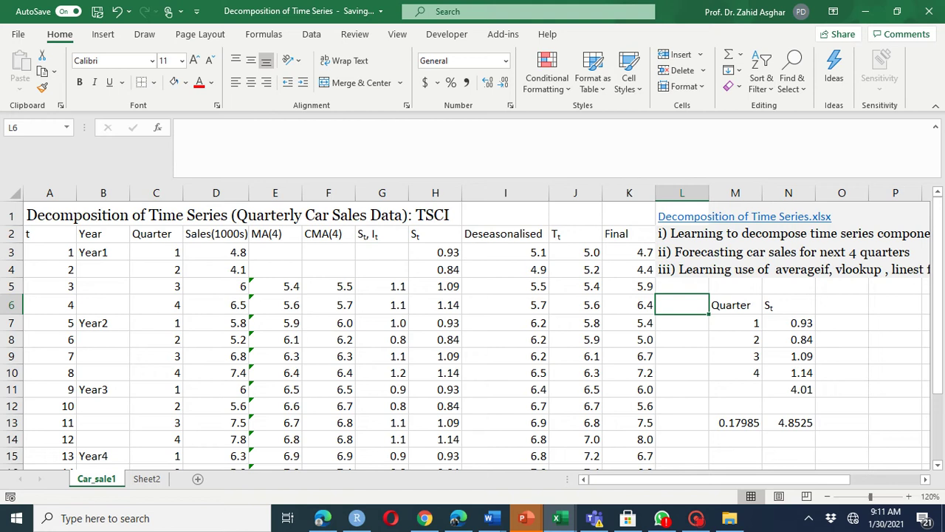
left_click(216, 234)
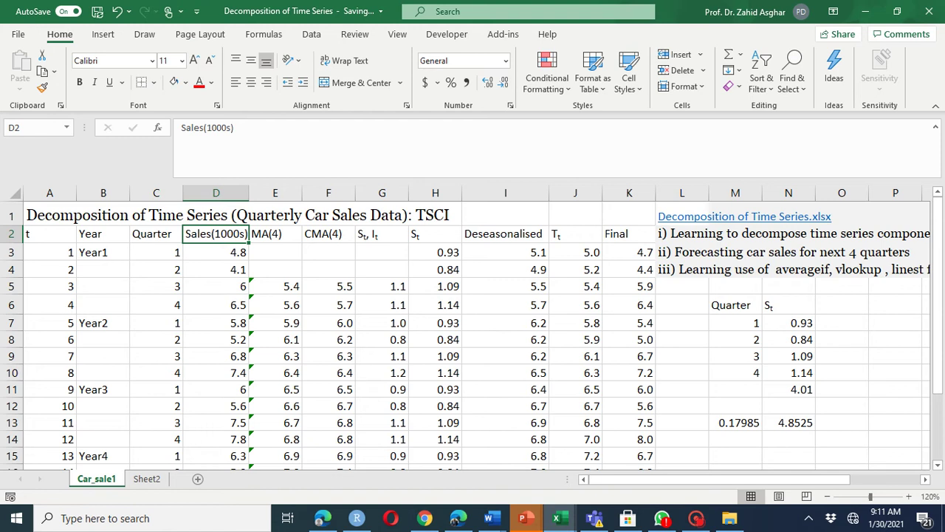
left_click(156, 252)
key("Down")
key("Down")
key("Down")
key("Down")
key("Down")
key("Down")
key("Down")
key("Down")
key("Down")
key("Down")
key("Down")
key("Down")
key("Down")
key("Down")
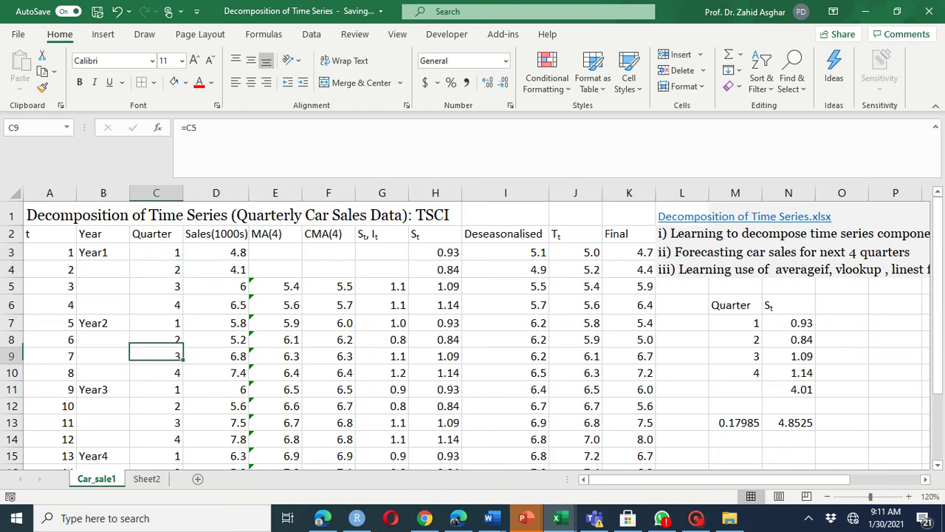
key("Down")
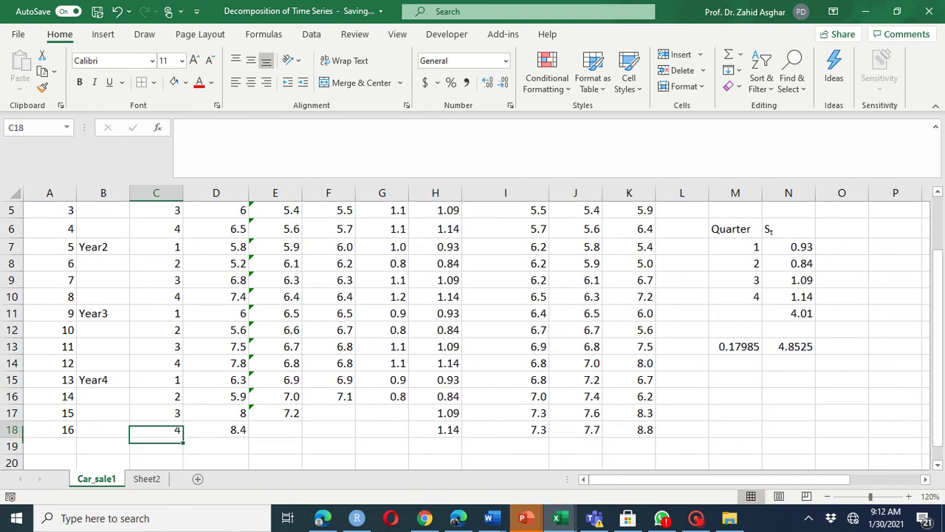
key("Up")
key("Up")
key("Up")
key("Up")
key("Up")
key("Up")
key("Up")
key("Up")
key("Up")
key("Up")
key("Up")
key("Up")
key("Up")
key("Up")
key("Up")
key("Up")
key("Up")
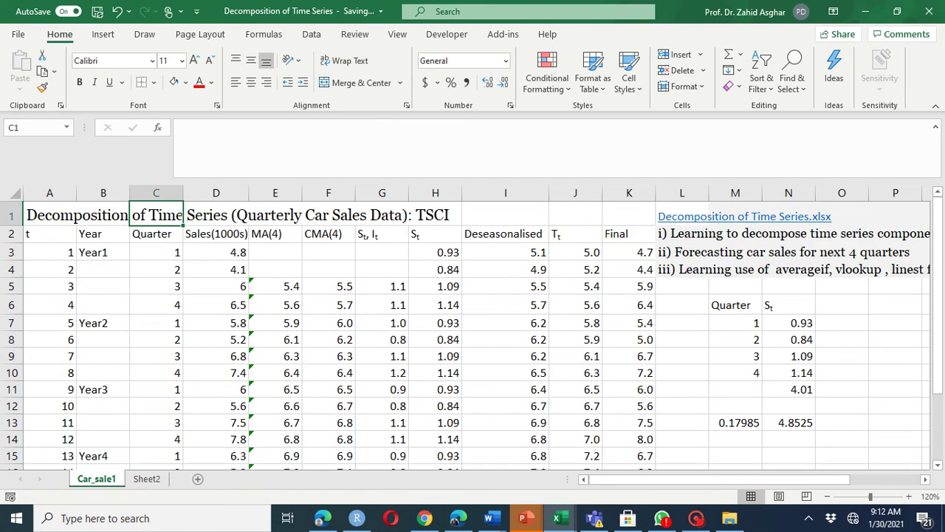
Insert a 2-D line chart of the Sales(1000s) column, including its header, from D2:D18.
left_click(215, 234)
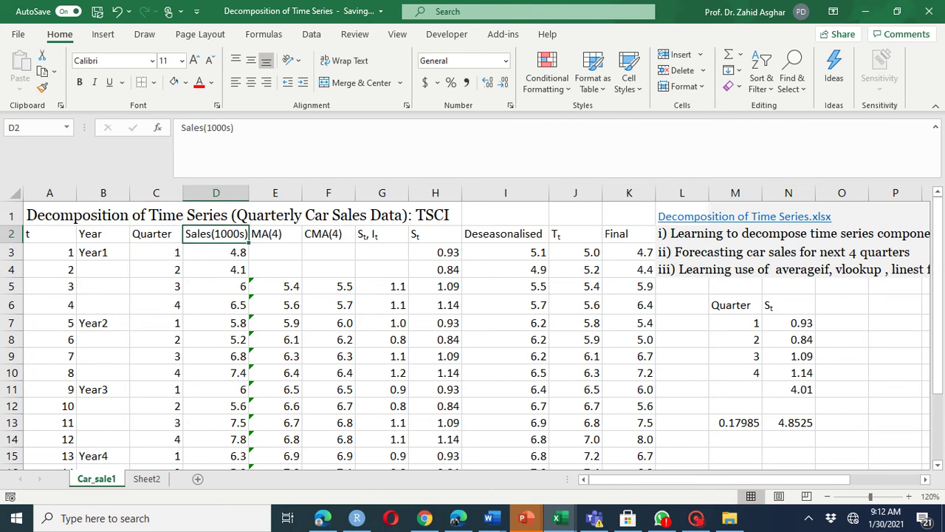
key("ctrl+shift+Down")
key("alt+n")
key("n")
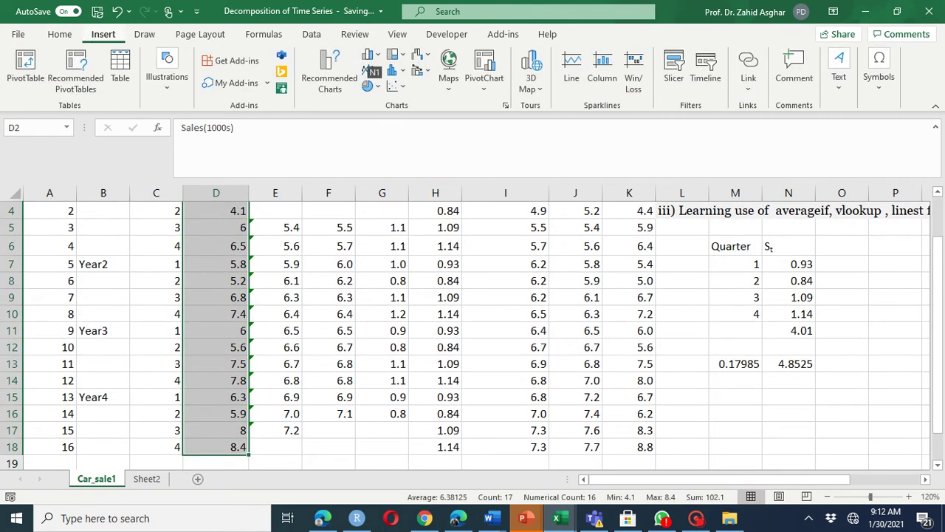
key("1")
key("Return")
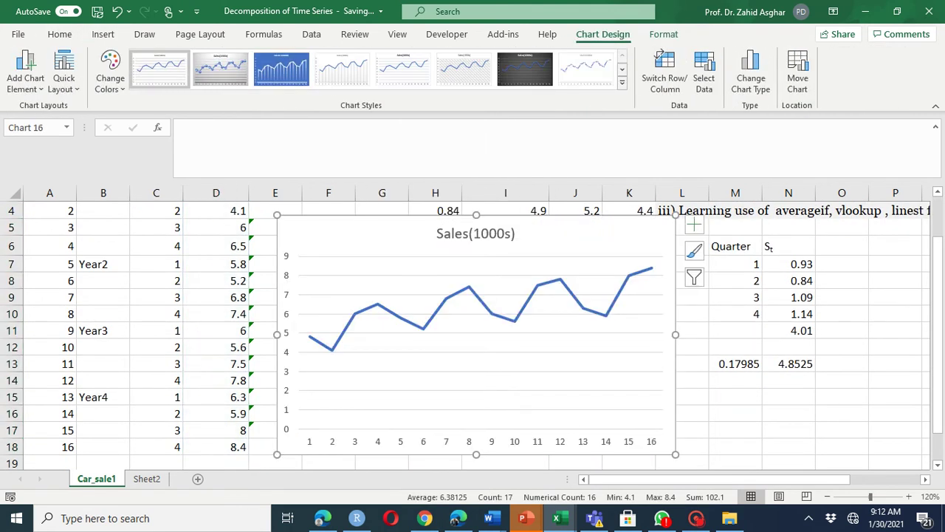
Set the sales chart's horizontal axis labels to the year and quarter range B3:C18.
left_click(704, 70)
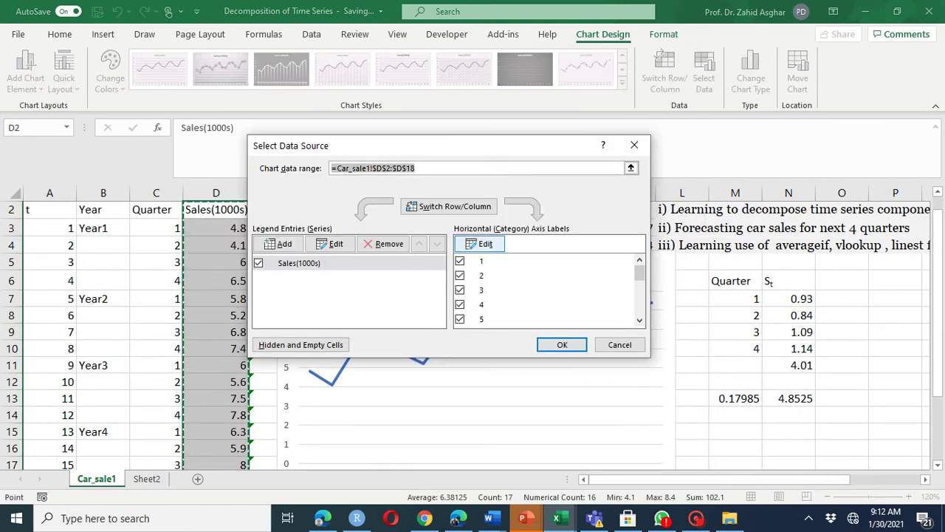
left_click(482, 244)
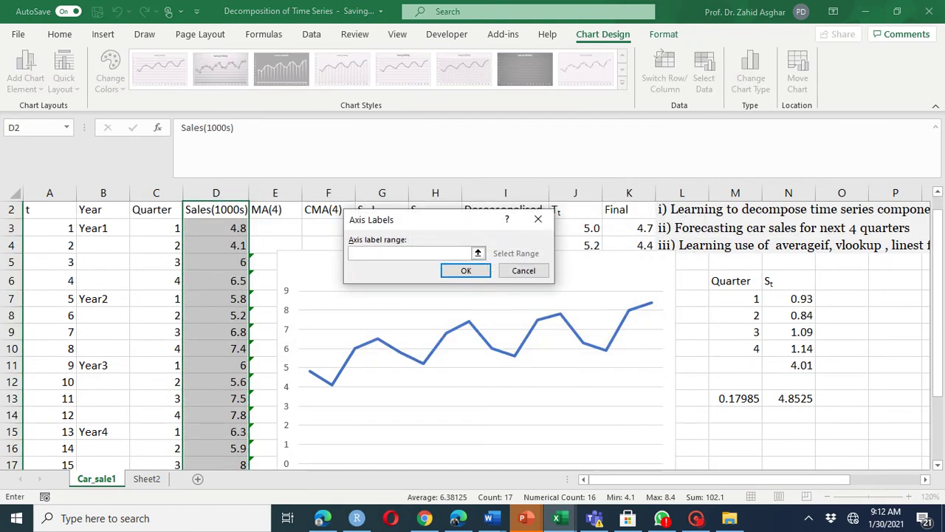
left_click_drag(96, 228, 156, 452)
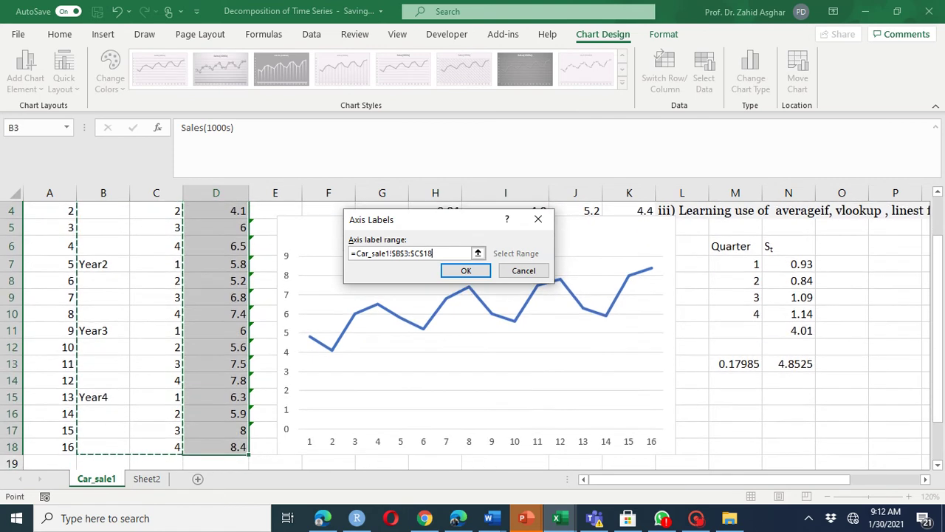
left_click(466, 271)
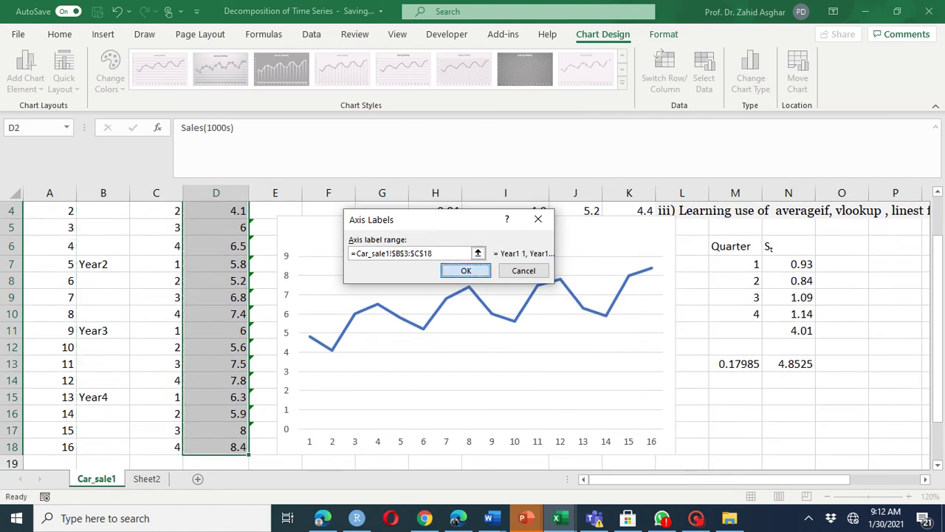
key("Return")
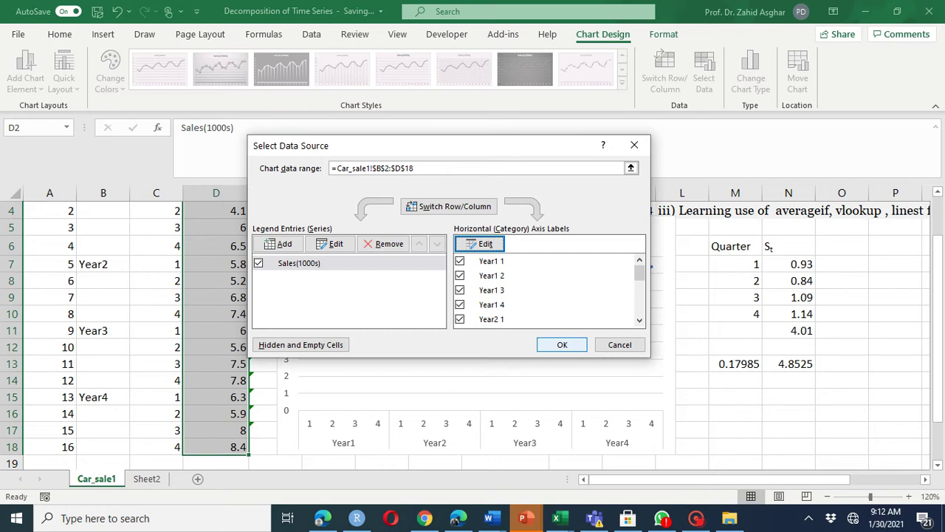
left_click(562, 344)
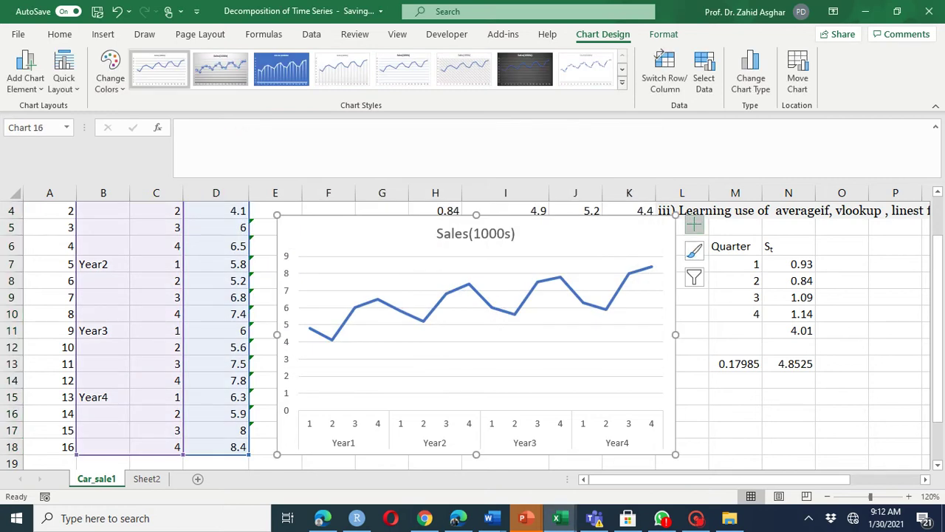
Add a trendline to the sales line chart and delete the whole chart after viewing it.
left_click(694, 224)
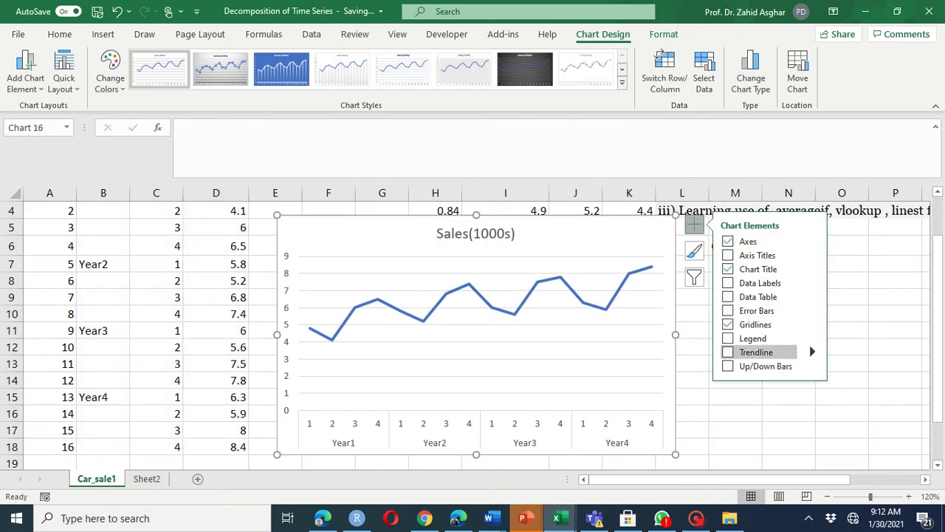
left_click(729, 352)
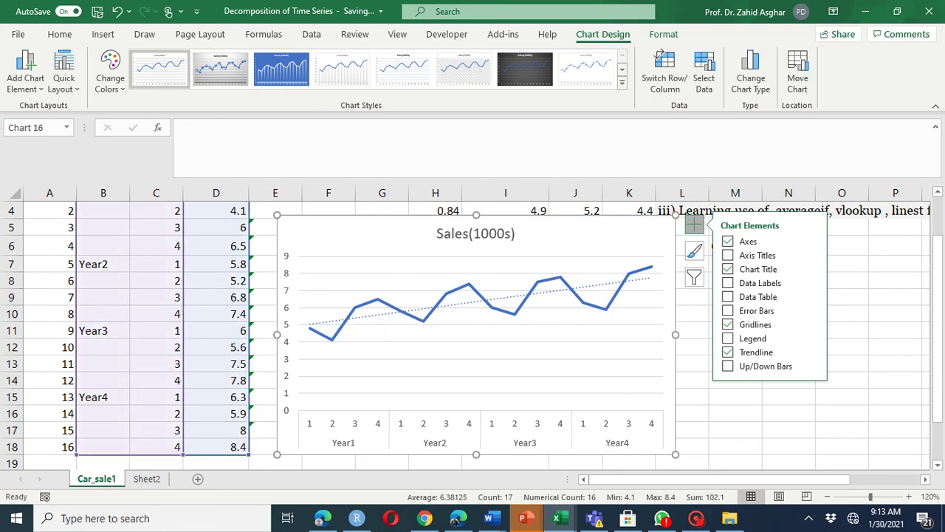
key("Delete")
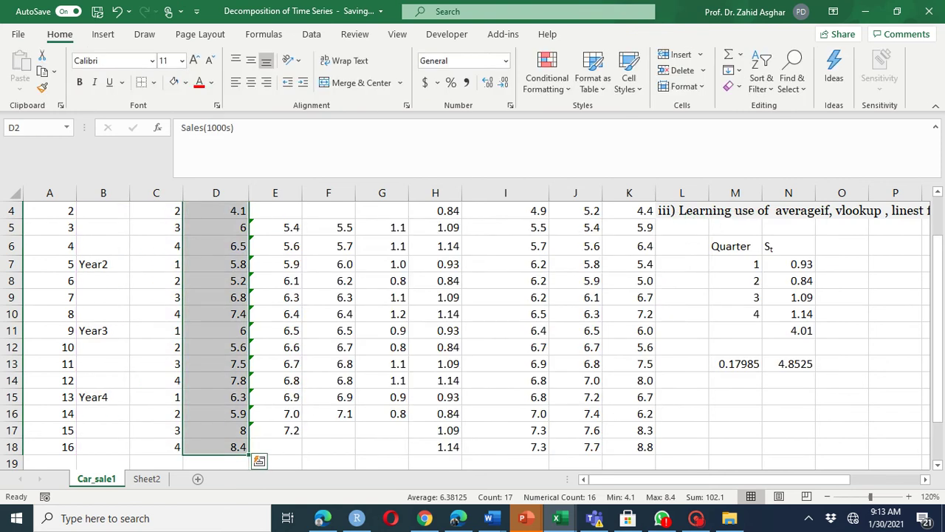
Examine the first two four-quarter windows of the sales data, selecting D3:D6 and D4:D7.
left_click(216, 228)
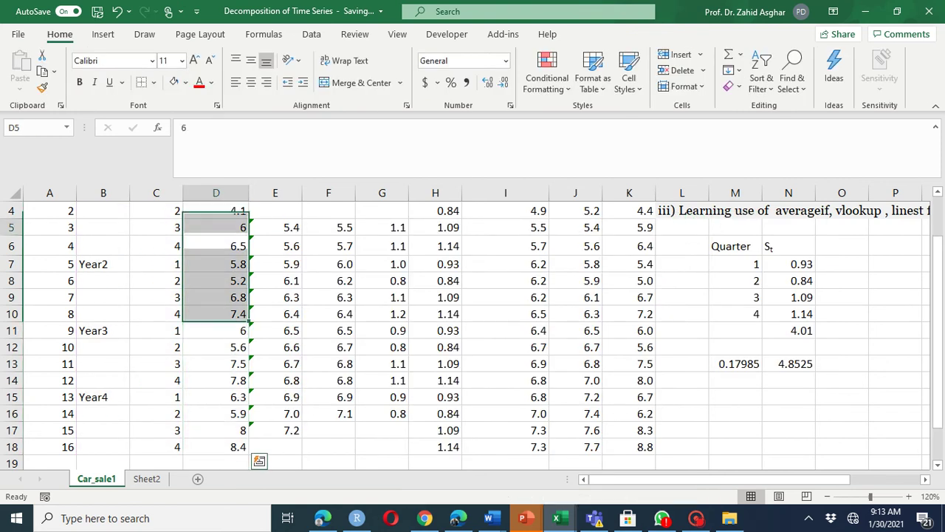
key("Up")
key("Up")
key("Up")
key("Up")
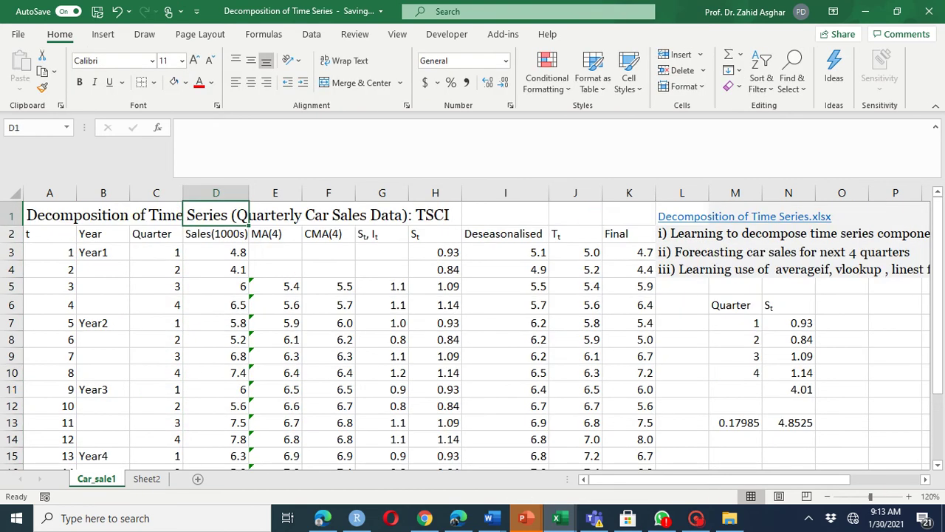
key("Down")
key("Down")
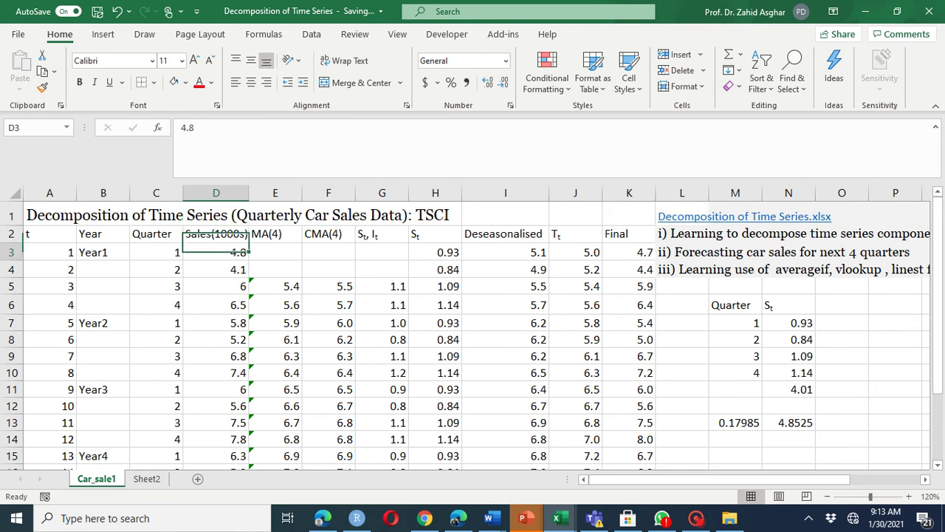
key("shift+Down")
key("shift+Down")
key("shift+Down")
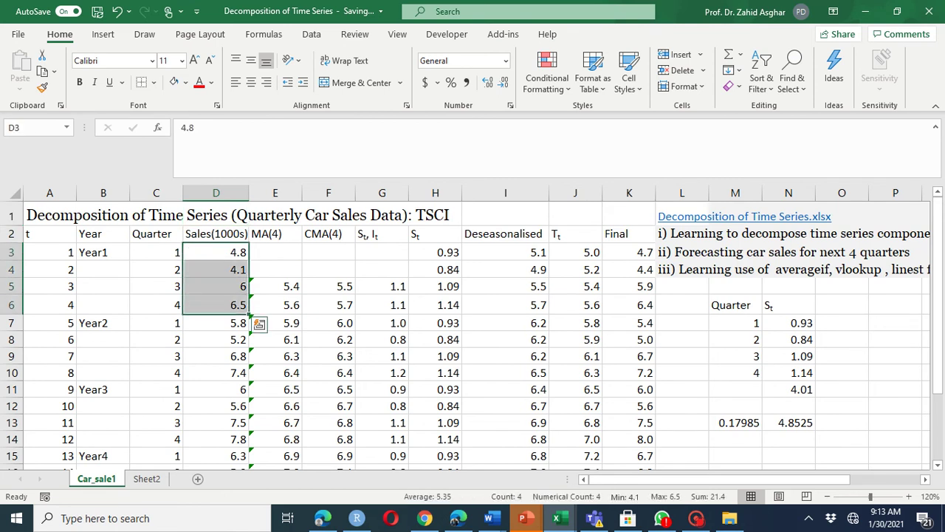
key("Down")
key("shift+Down")
key("shift+Down")
key("shift+Down")
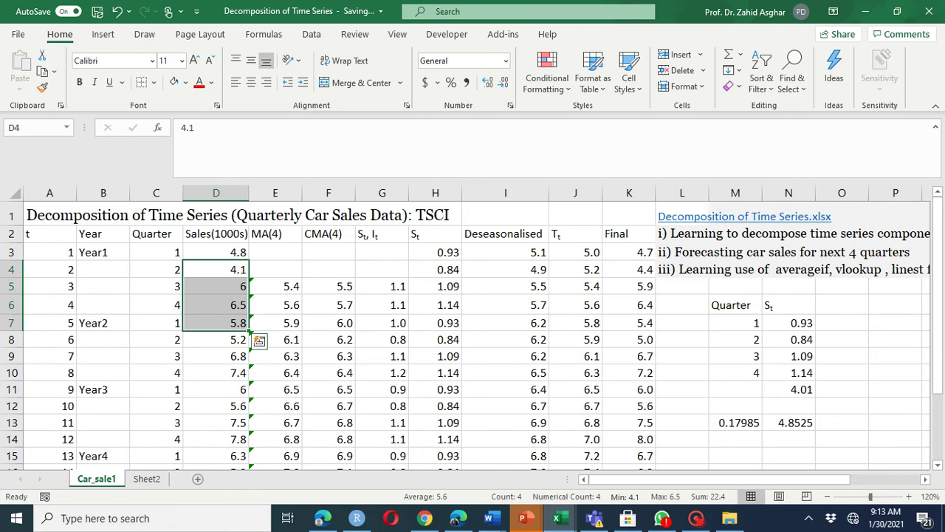
Inspect the four-quarter moving average formula in E5 and the MA(4) formulas down to E16.
left_click(275, 286)
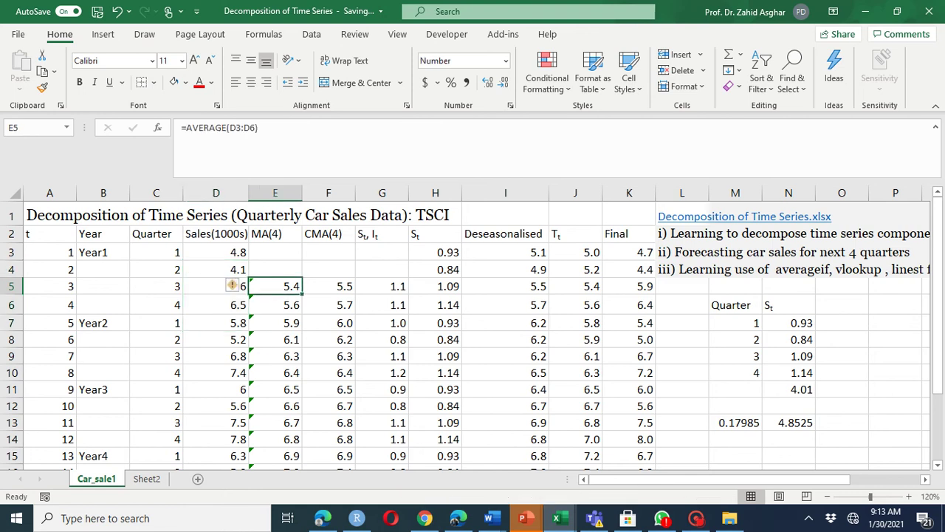
left_click(290, 150)
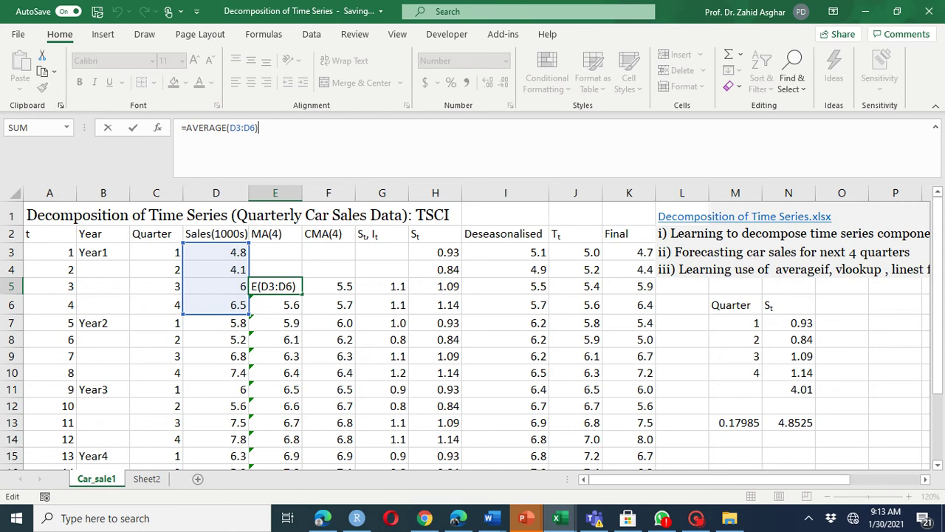
key("Return")
key("Down")
key("Down")
key("Down")
key("Down")
key("Down")
key("Down")
key("Down")
key("Down")
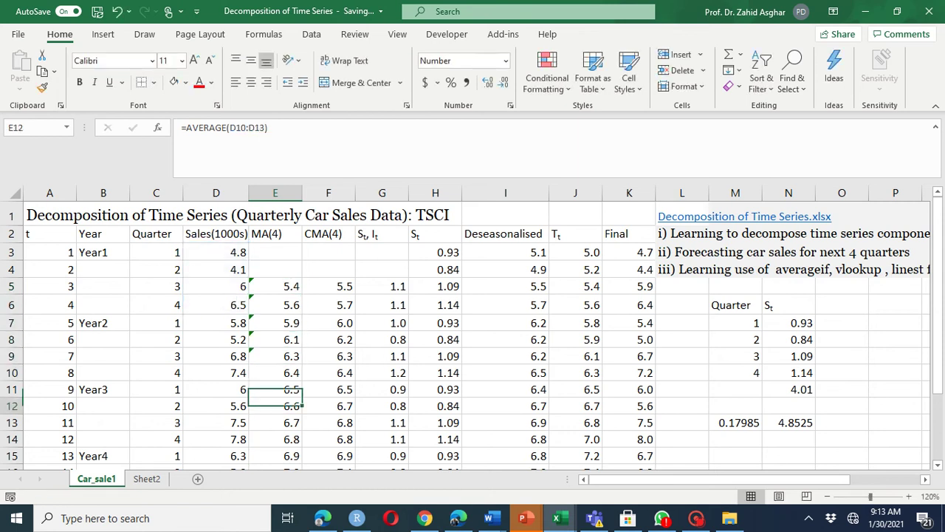
key("Down")
key("Down")
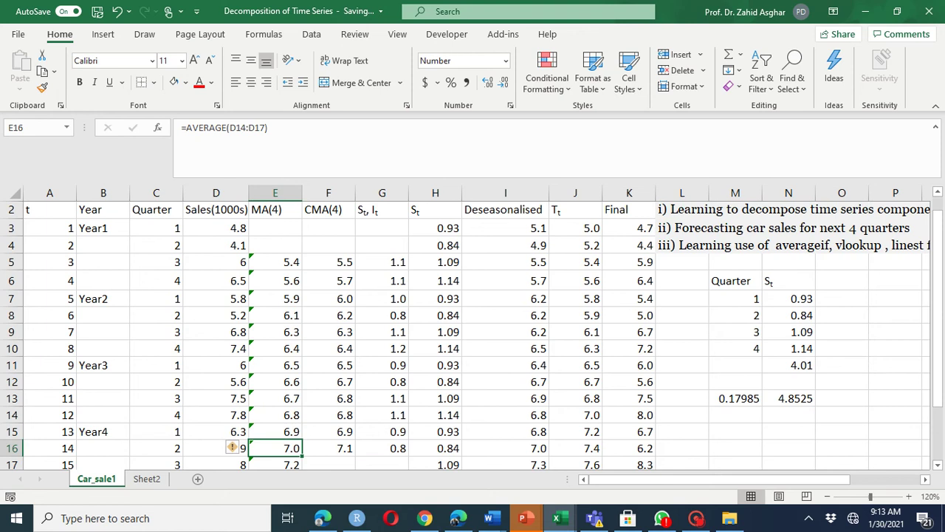
Inspect the centred moving average formula in F5, its matching quarter, and the end of the CMA(4) column.
left_click(328, 262)
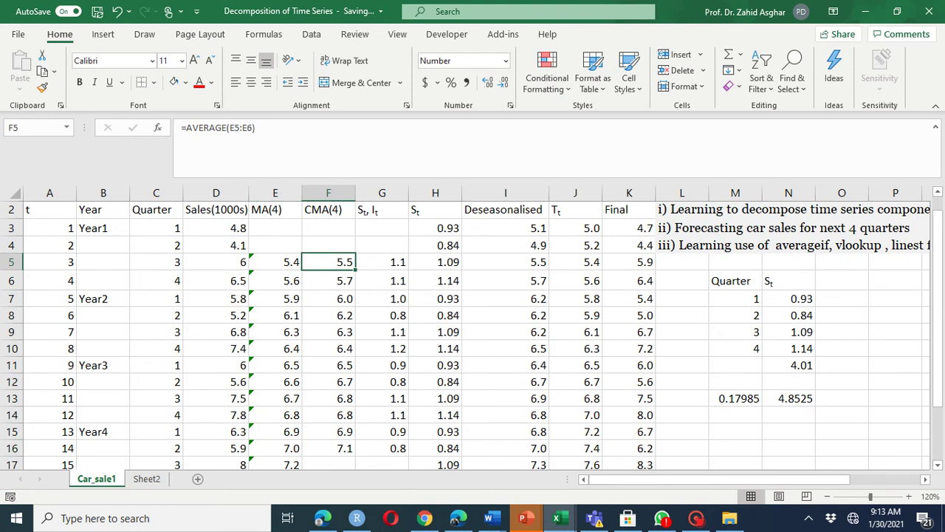
key("F2")
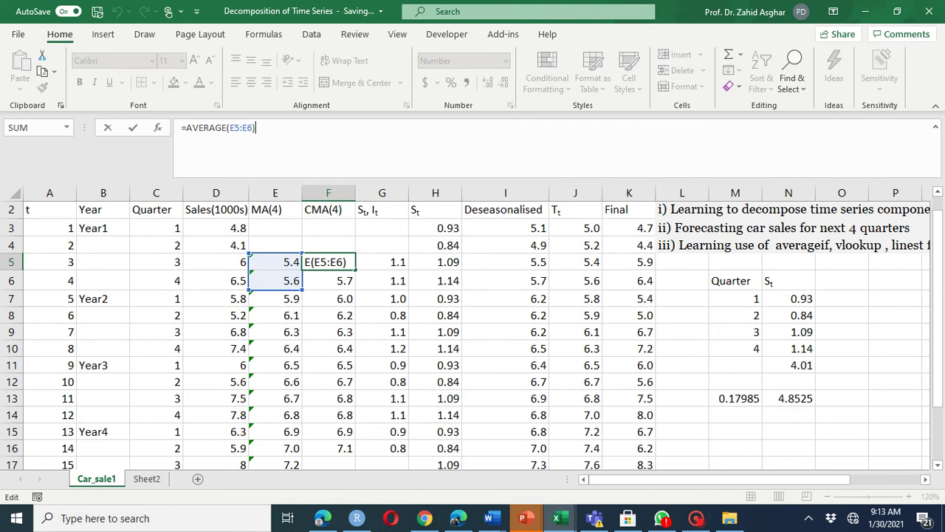
left_click(156, 262)
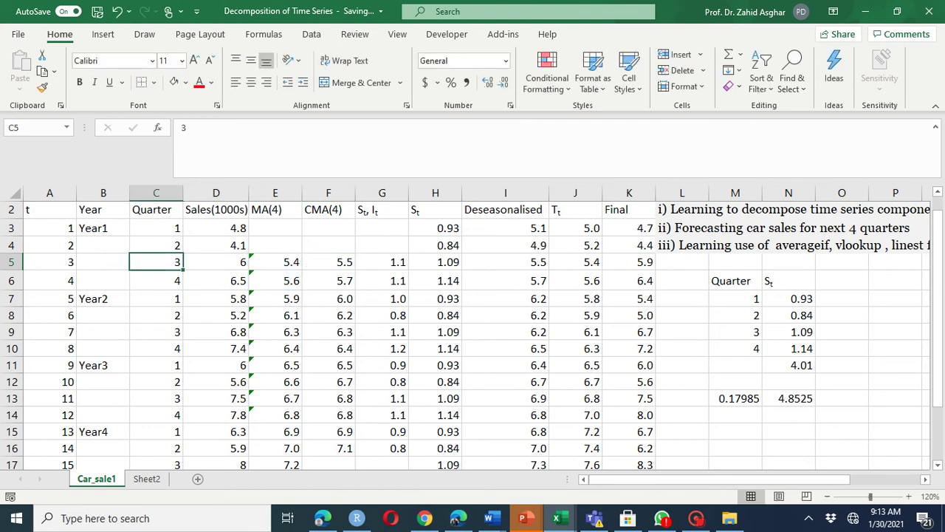
left_click(329, 449)
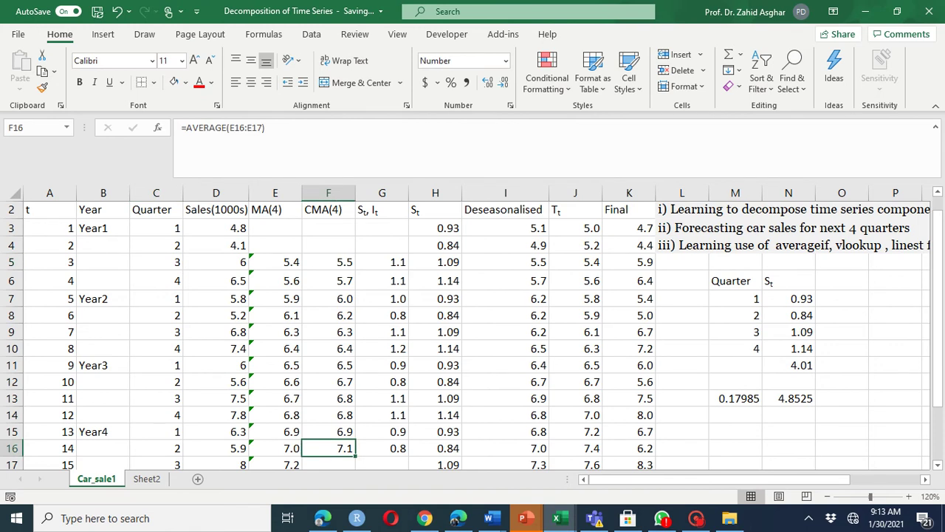
left_click(329, 463)
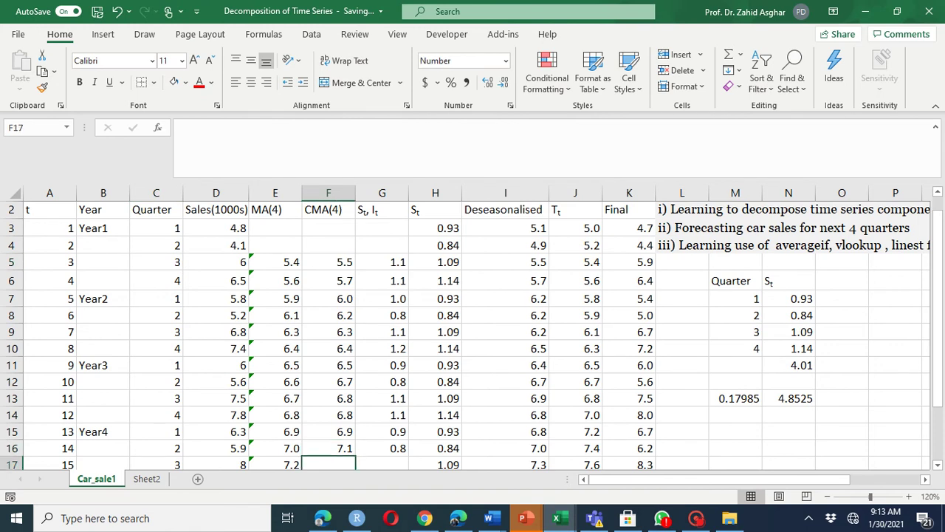
key("Down")
key("Down")
key("Up")
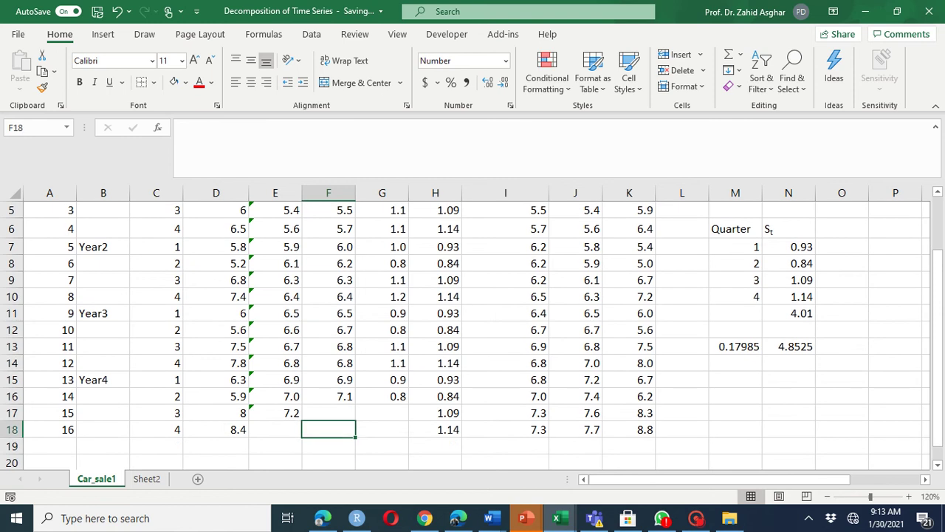
key("Up")
key("Up")
key("Up")
key("Up")
key("Up")
key("Up")
key("Up")
key("Up")
key("Up")
key("Up")
key("Up")
key("Up")
key("Up")
key("Up")
key("Up")
key("Up")
key("Up")
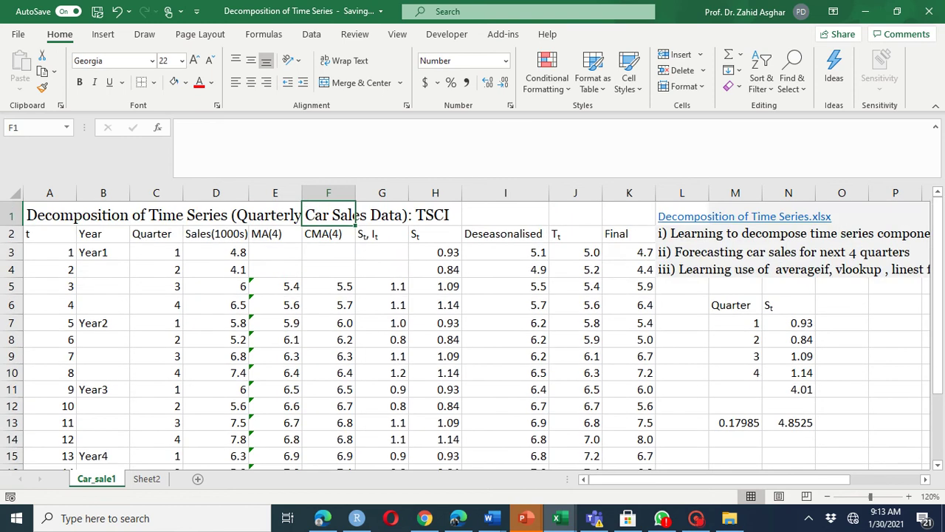
Plot the CMA(4) values in F5:F16 as a 2-D line chart and delete the chart after viewing it.
left_click(328, 287)
left_click_drag(329, 286, 328, 451)
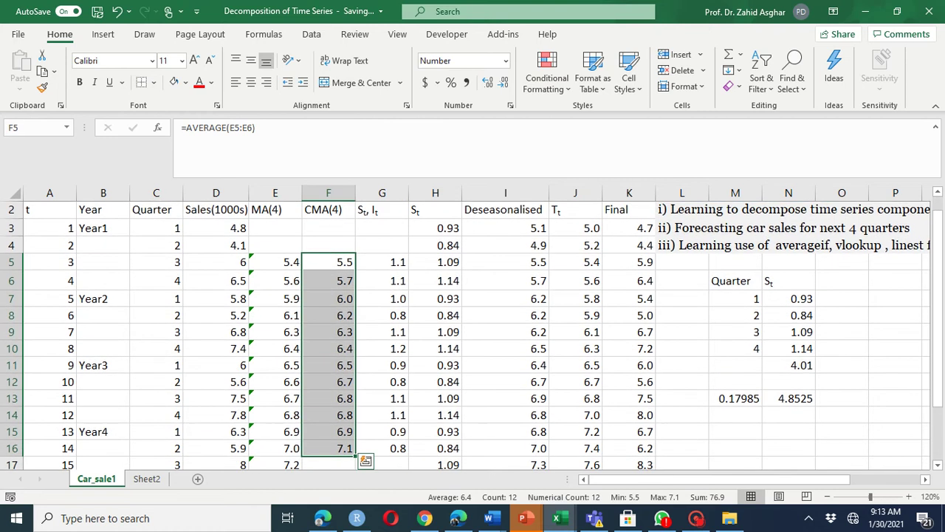
left_click(102, 34)
left_click(367, 71)
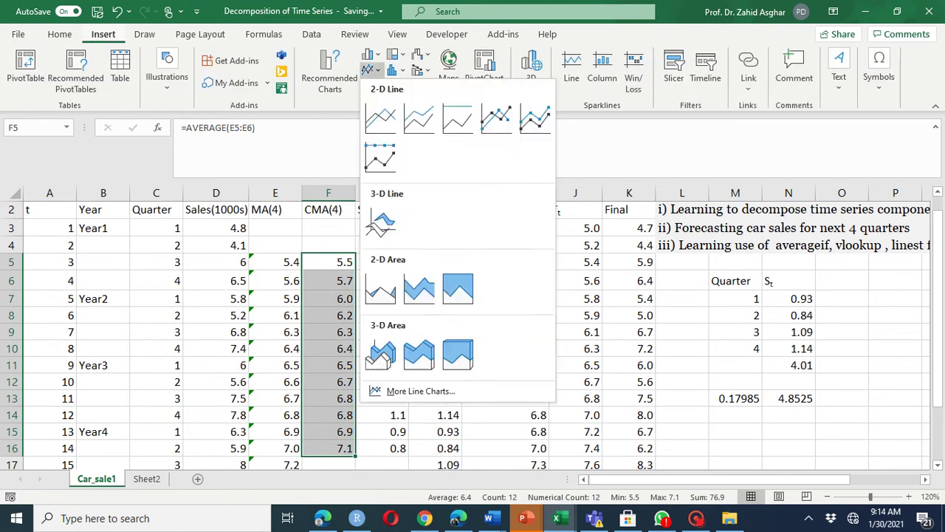
left_click(379, 120)
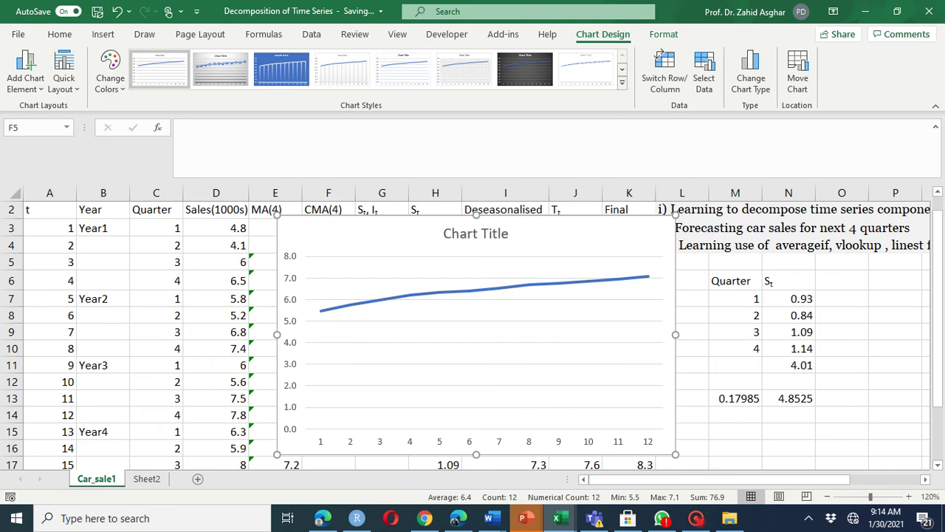
key("Delete")
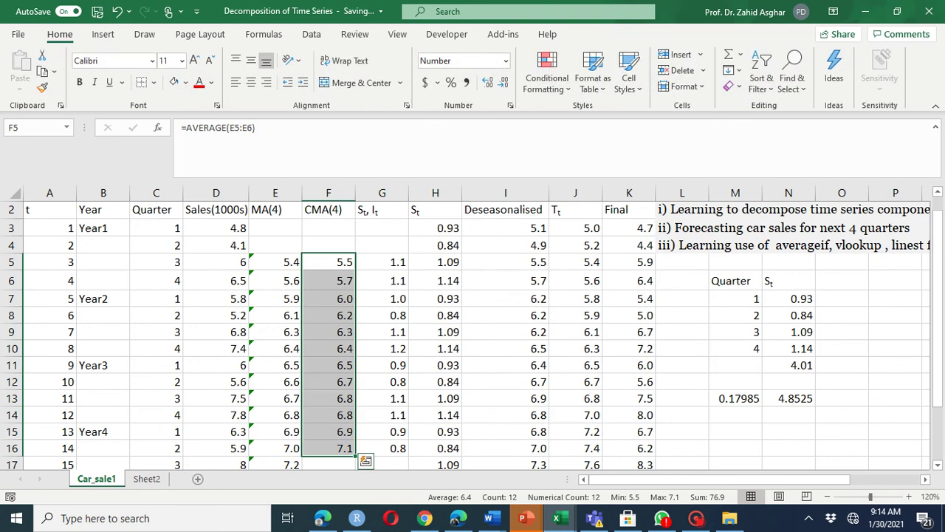
Inspect the formula in G5 that divides sales by the centred moving average.
left_click(382, 262)
key("F2")
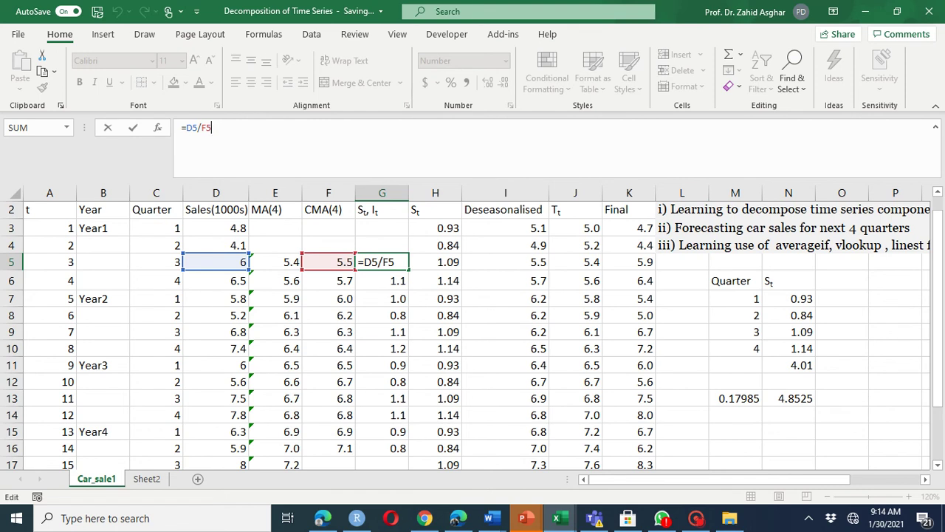
key("Return")
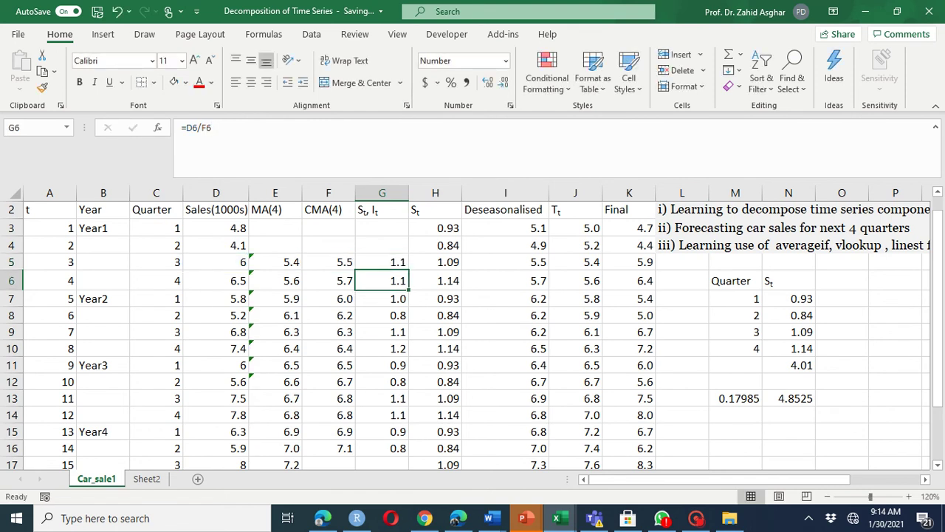
left_click(381, 262)
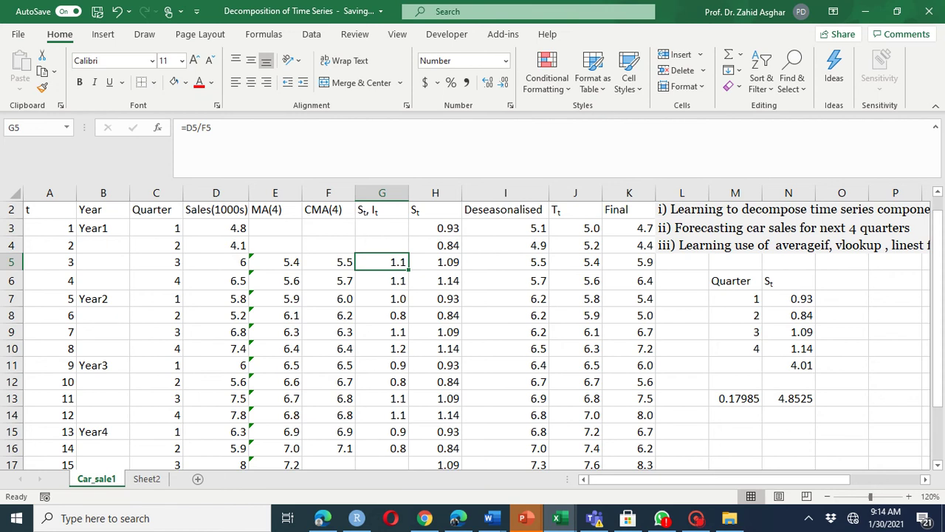
Mark the third-quarter cells C5, C9 and C13 together with their seasonal-irregular values in G5, G9 and G13.
left_click(156, 262)
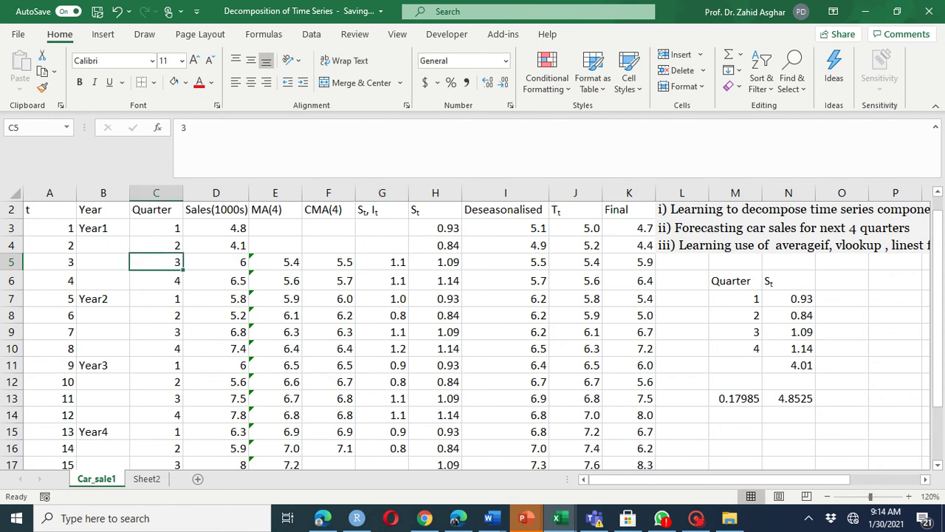
left_click(382, 262, "ctrl")
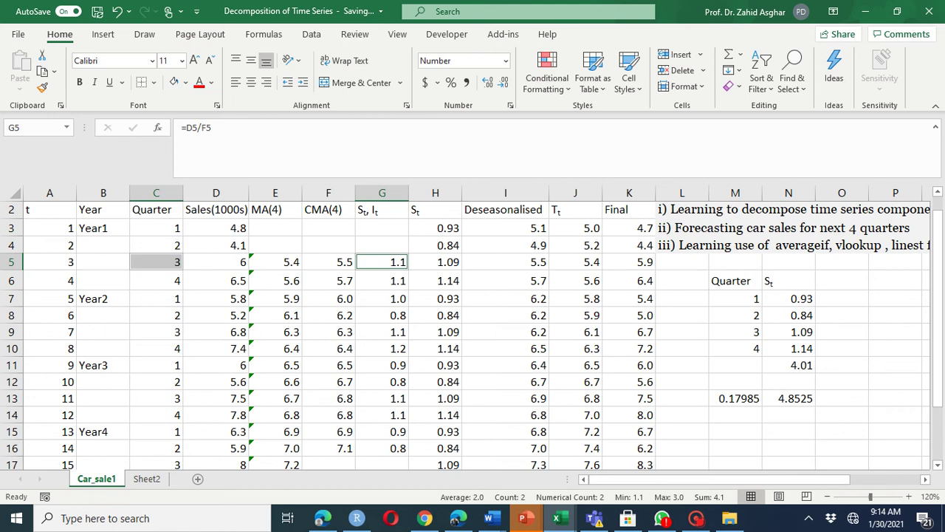
left_click(156, 332, "ctrl")
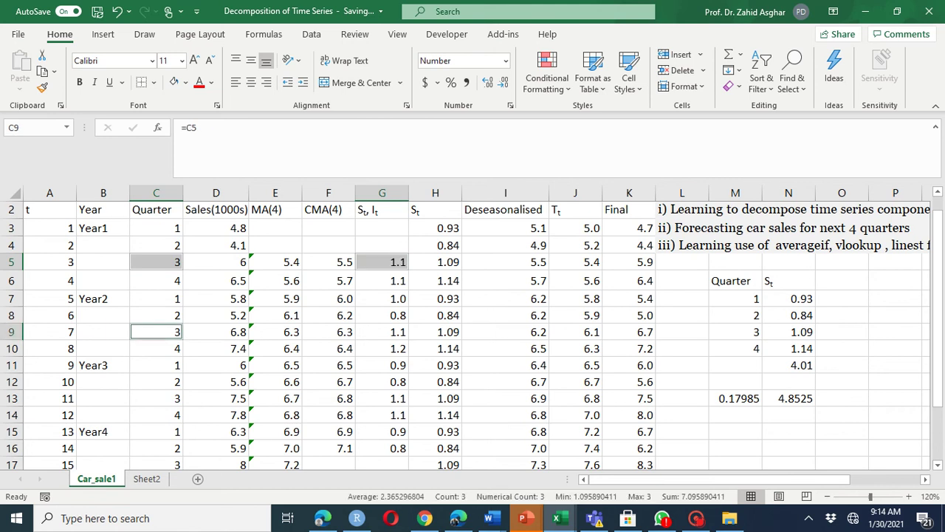
left_click(382, 333, "ctrl")
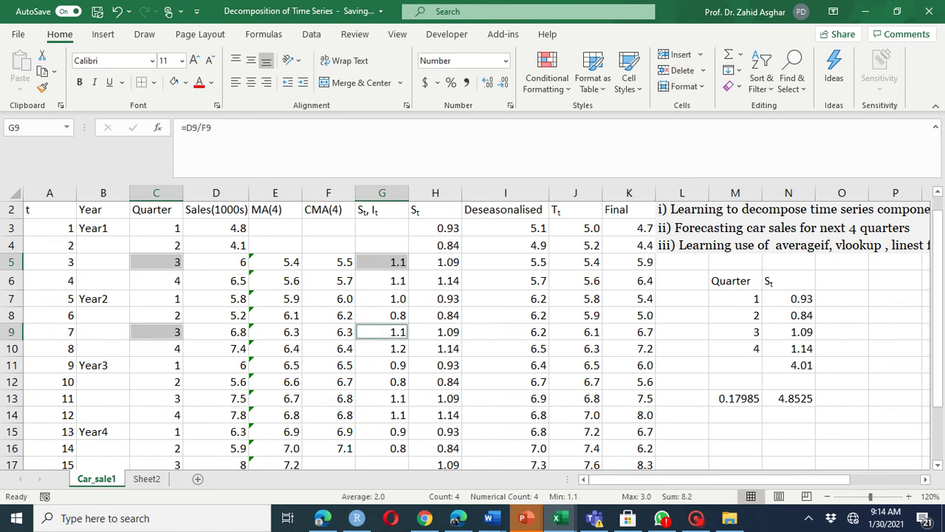
left_click(156, 399, "ctrl")
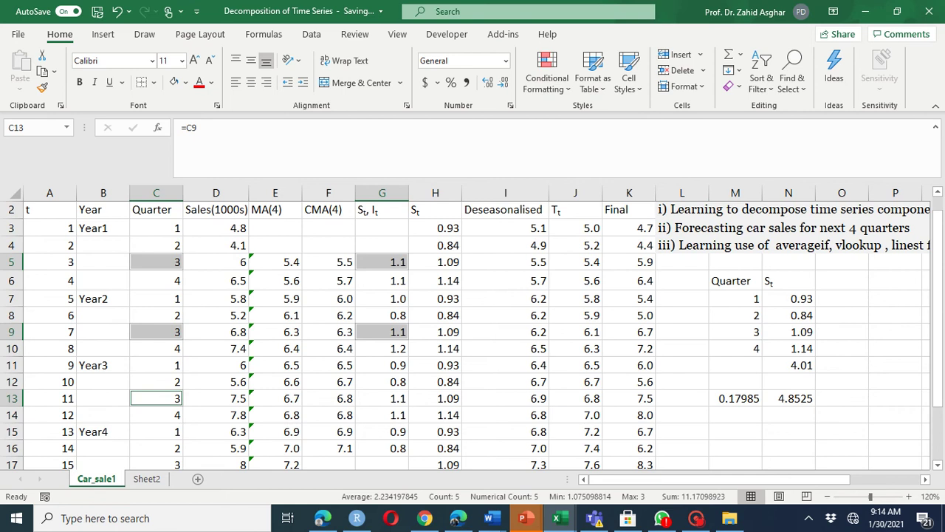
left_click(382, 399, "ctrl")
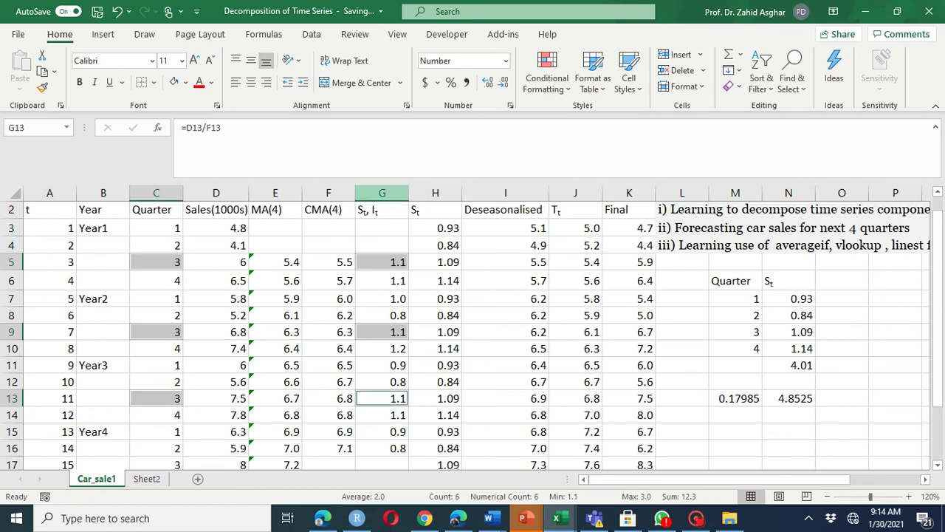
Format the seasonal-irregular values in column G to two decimal places.
left_click(382, 192)
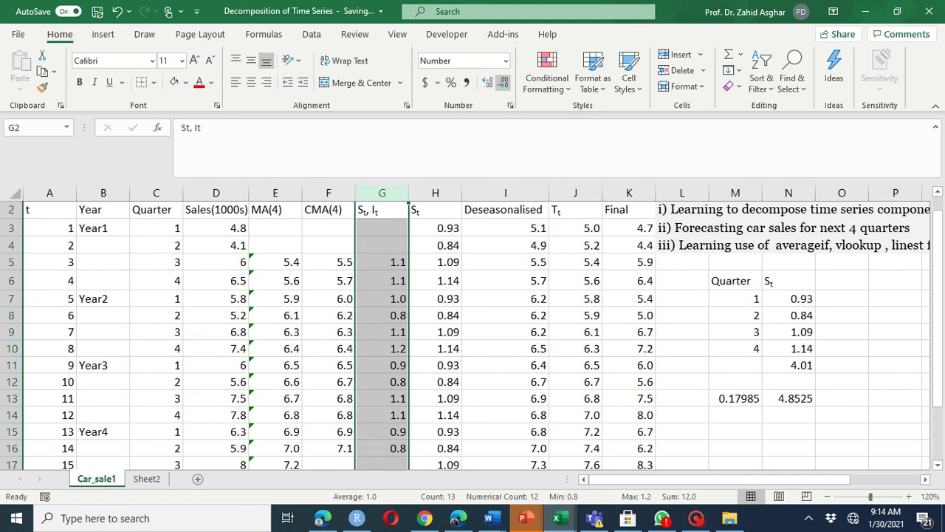
left_click(502, 83)
left_click(487, 82)
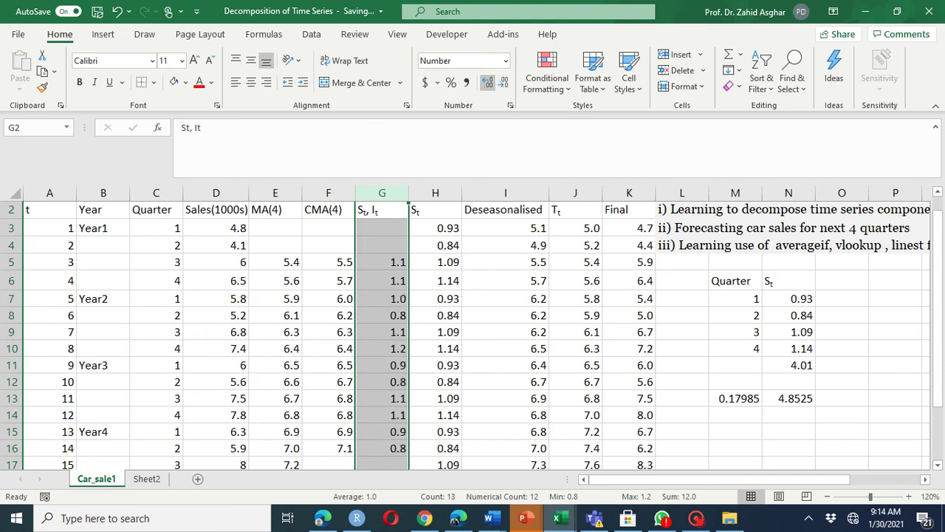
left_click(487, 82)
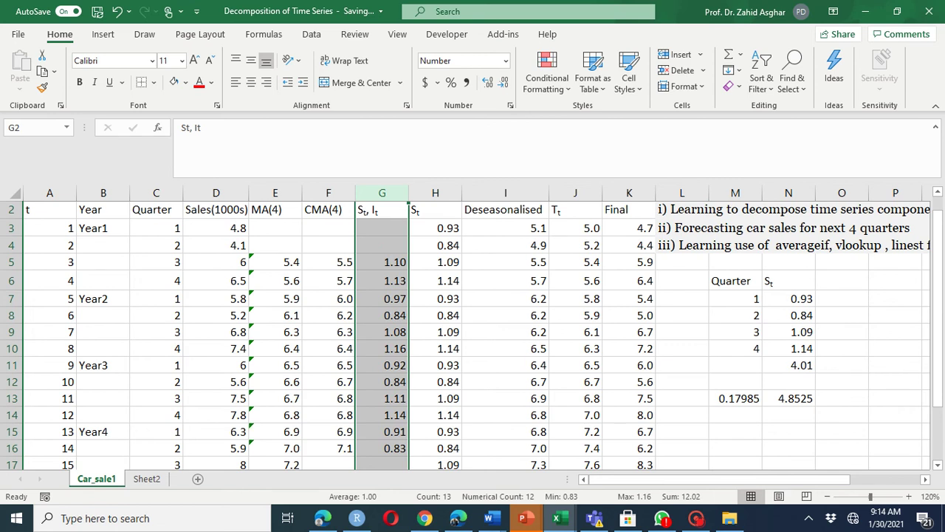
Single out the third-quarter values G5, G9 and G13 within the selected column to compare them.
left_click(382, 262, "ctrl")
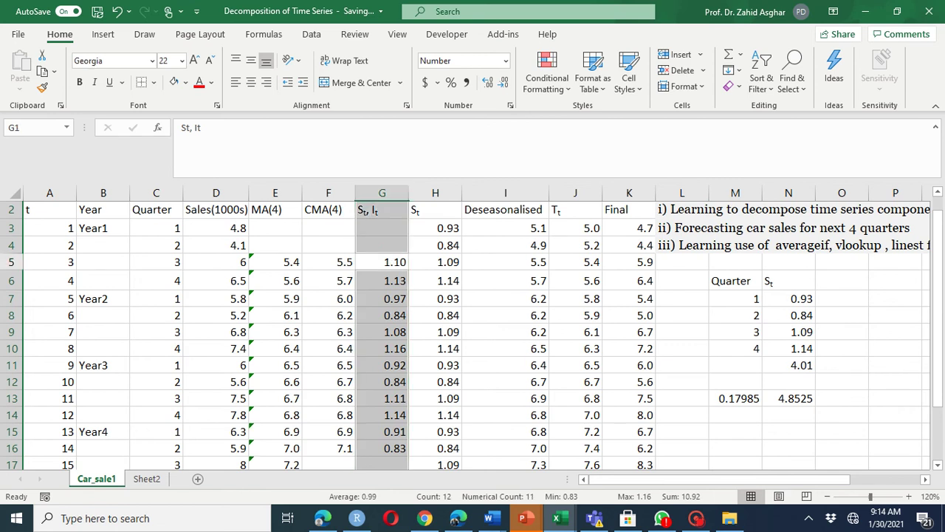
left_click(381, 332, "ctrl")
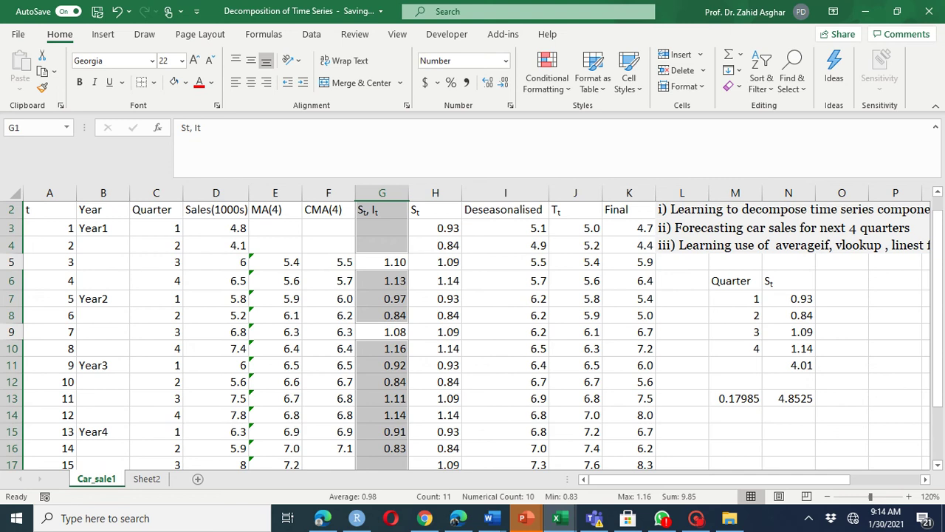
left_click(382, 398, "ctrl")
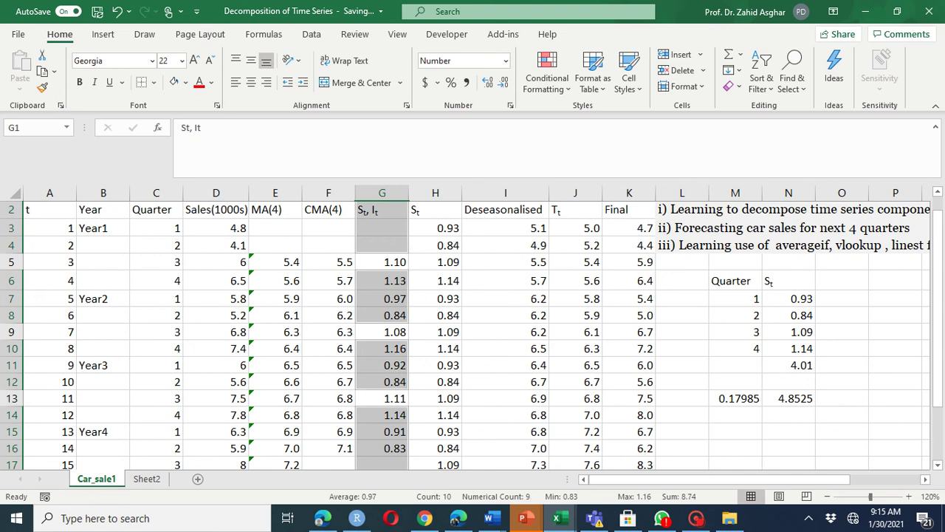
Inspect the AVERAGEIF formula in N7 that averages the seasonal-irregular values for quarter 1.
left_click(789, 245)
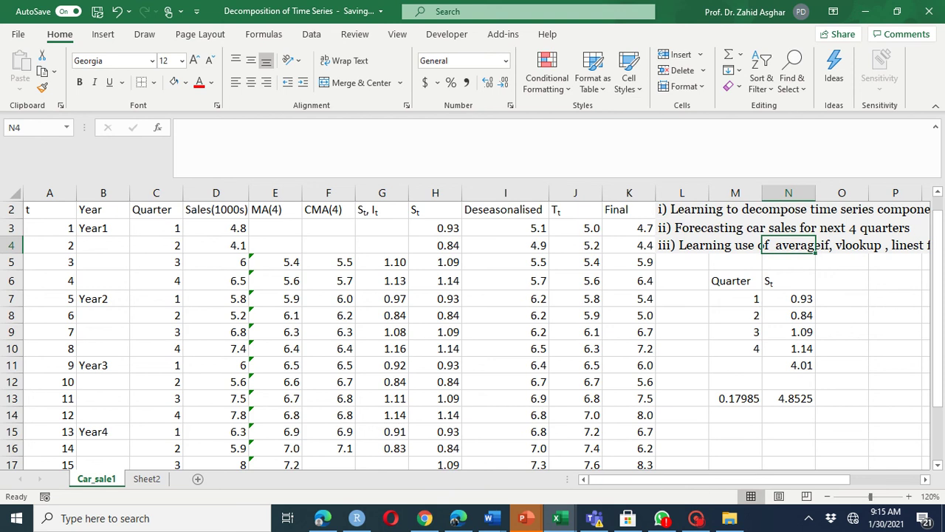
left_click(789, 299)
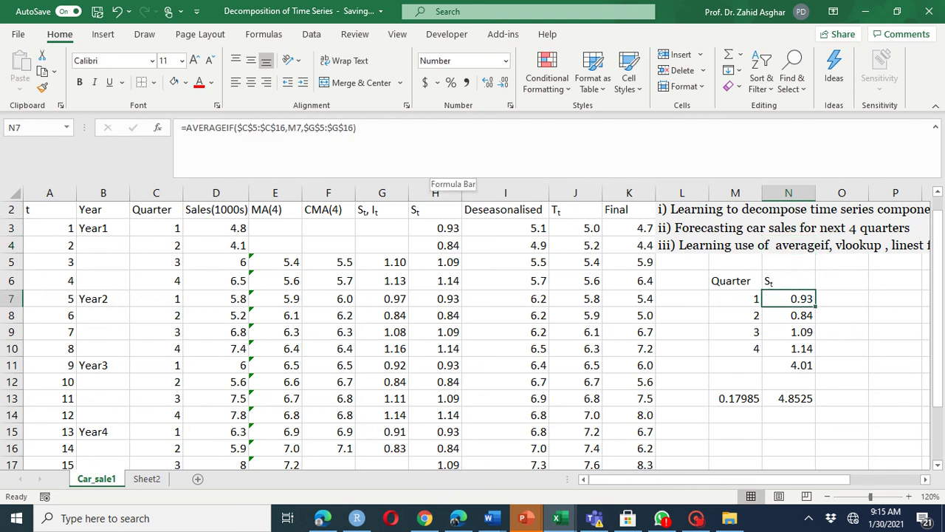
key("F2")
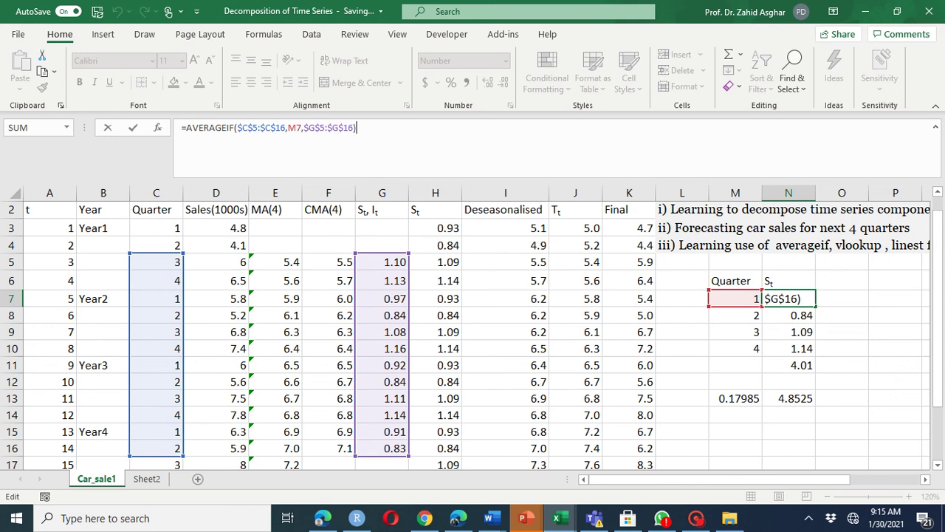
left_click(682, 348)
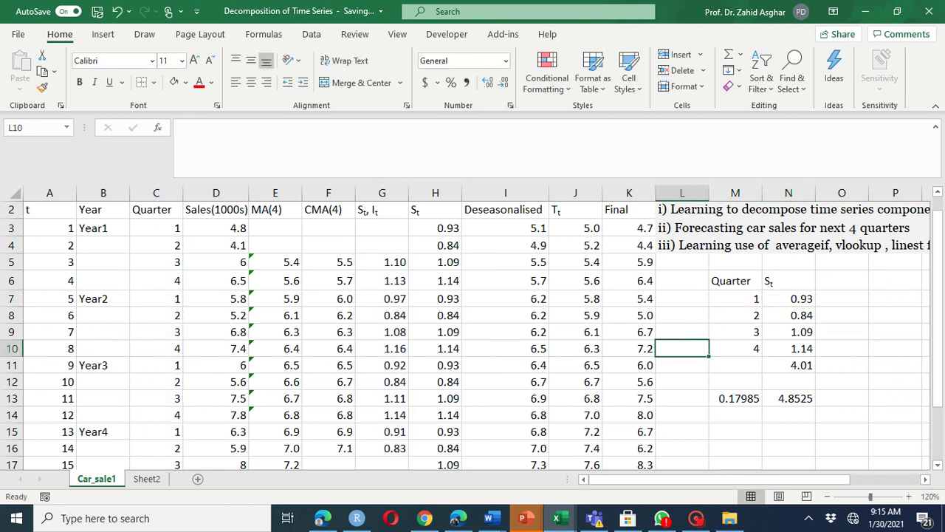
Inspect the VLOOKUP formula in H3 and examine the quarterly seasonal indices down the St column.
left_click(434, 228)
left_click(403, 161)
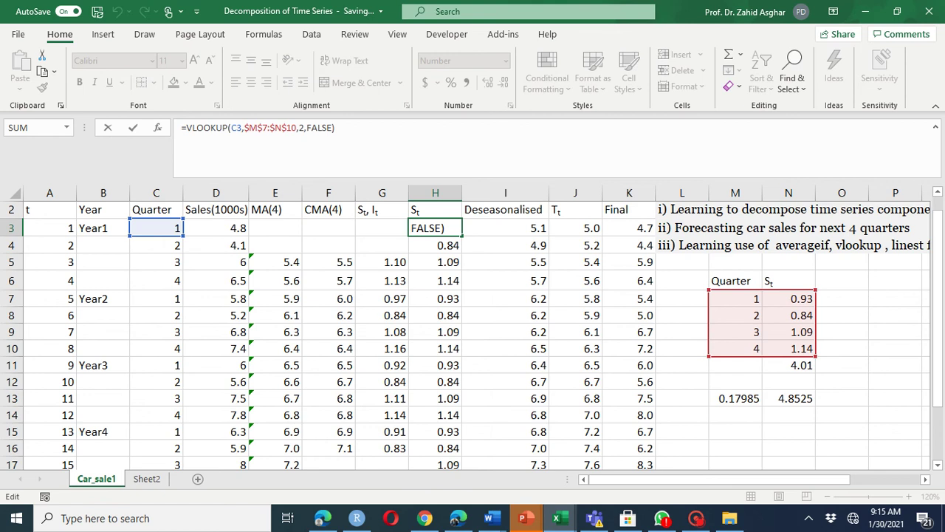
key("Return")
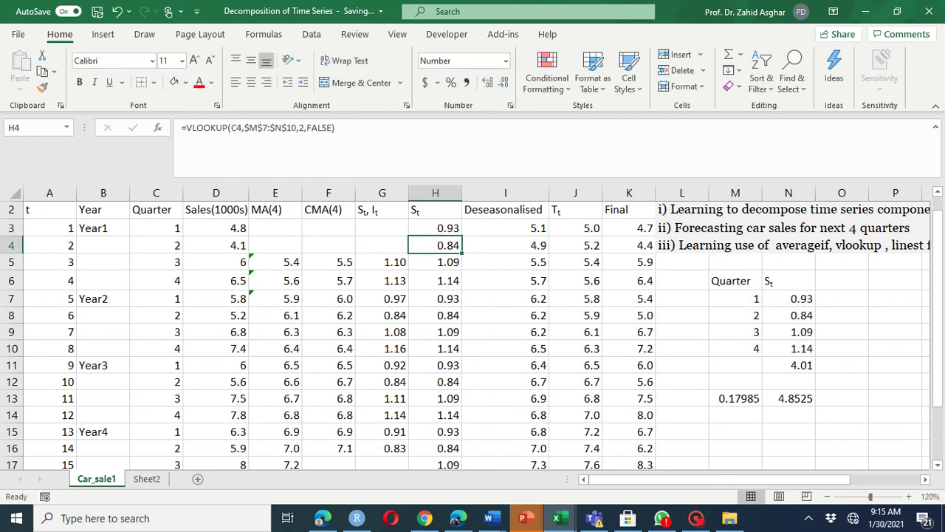
key("Down")
key("Down")
key("Down")
key("Down")
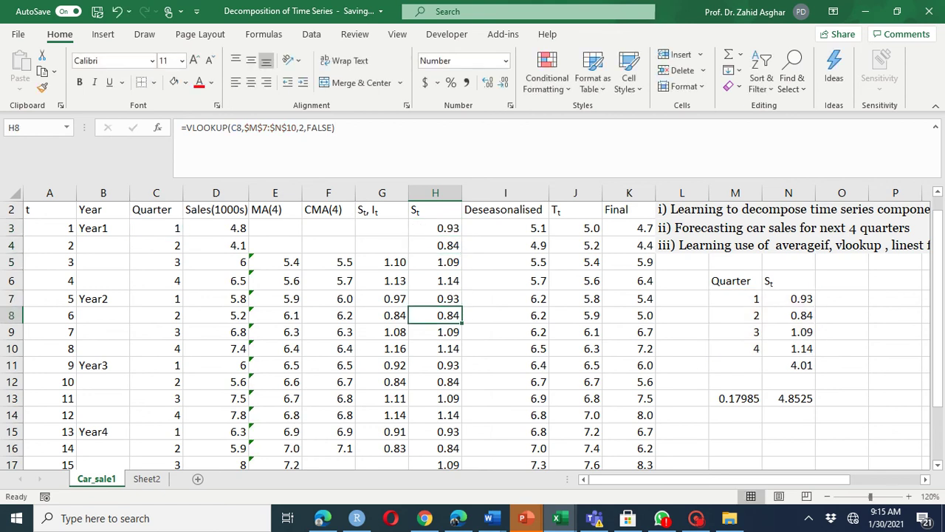
left_click_drag(435, 228, 435, 415)
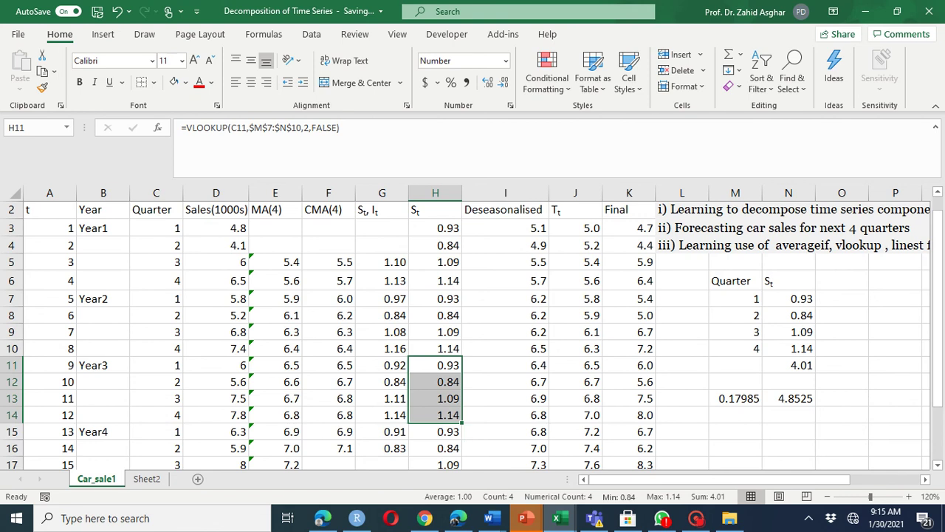
Inspect the deseasonalised sales formula in I3 and the matching one in I5.
left_click(506, 228)
key("F2")
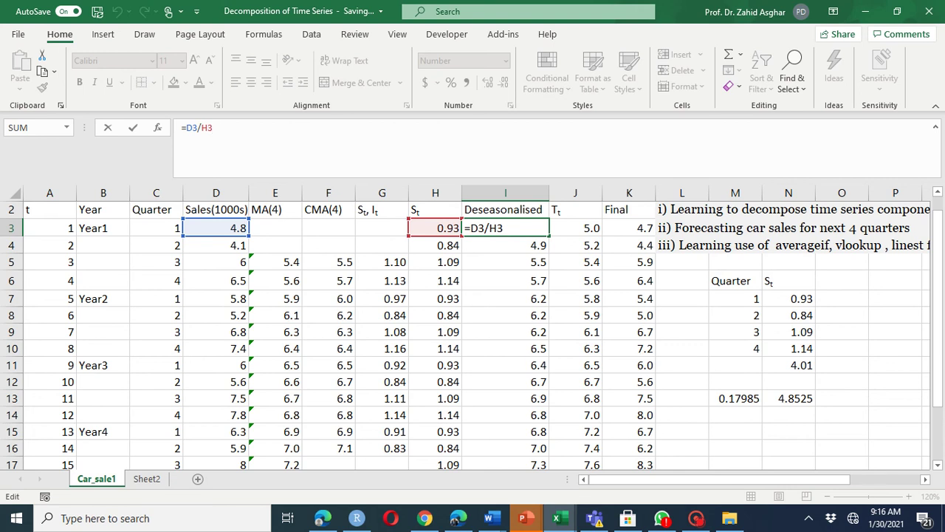
left_click(506, 262)
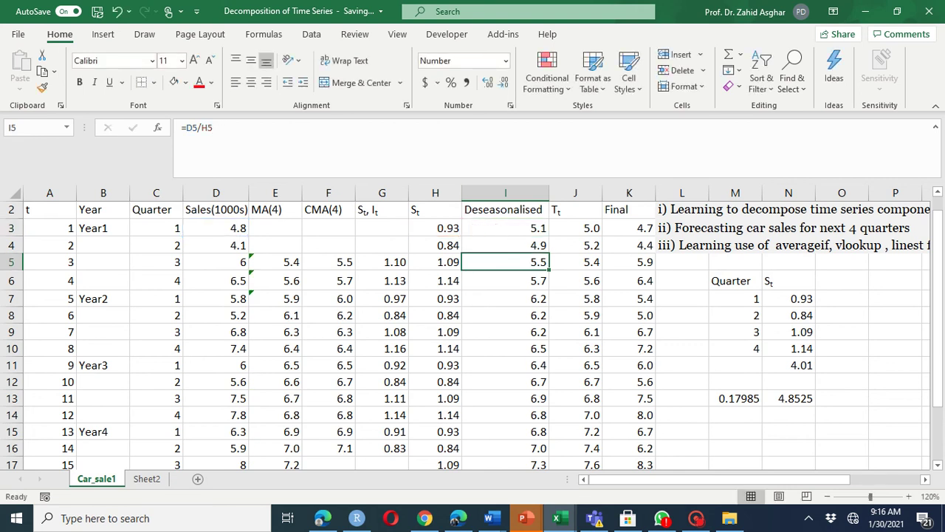
Inspect the trend formula in J3 and the LINEST array formula in M13:N13 that supplies its slope and intercept.
left_click(576, 228)
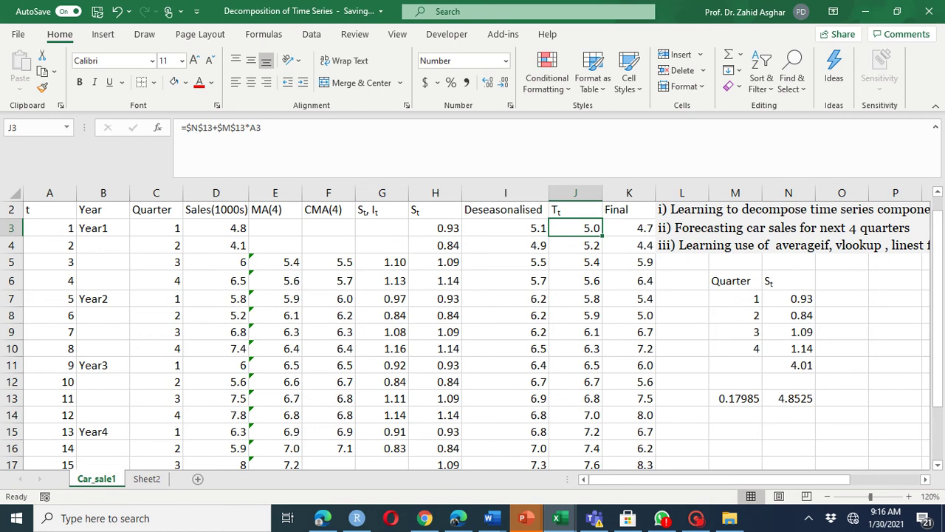
left_click_drag(737, 399, 792, 399)
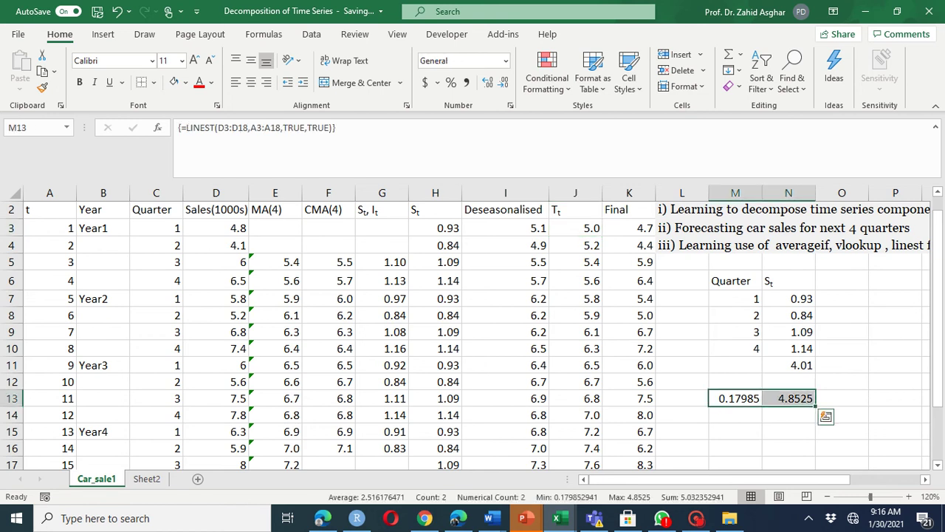
left_click(554, 164)
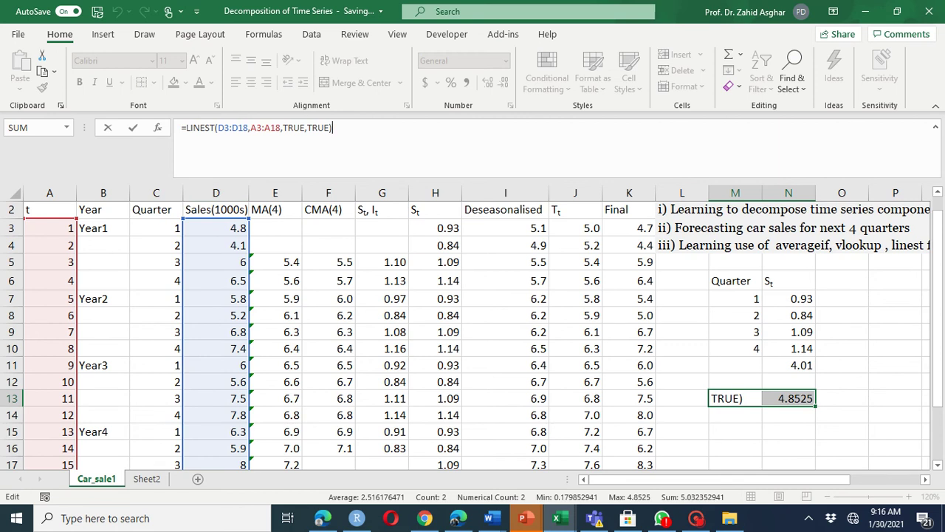
key("Return")
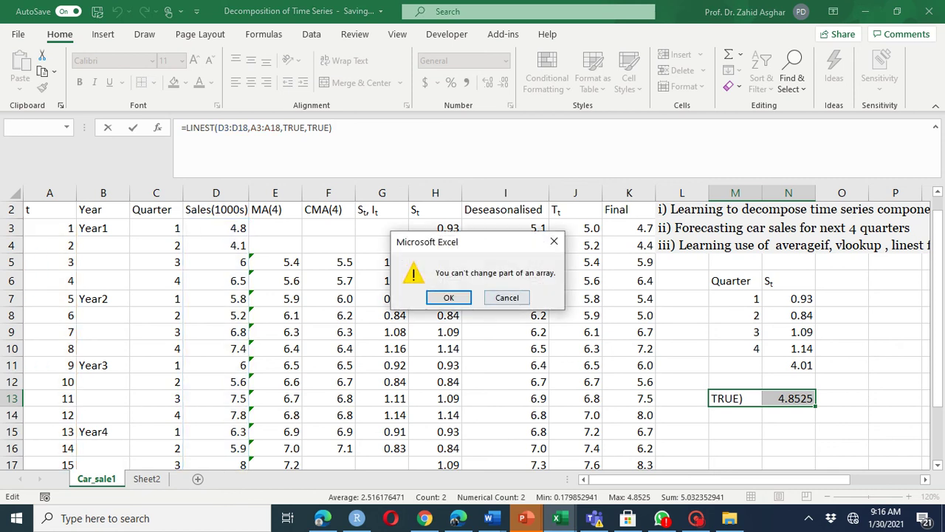
key("Escape")
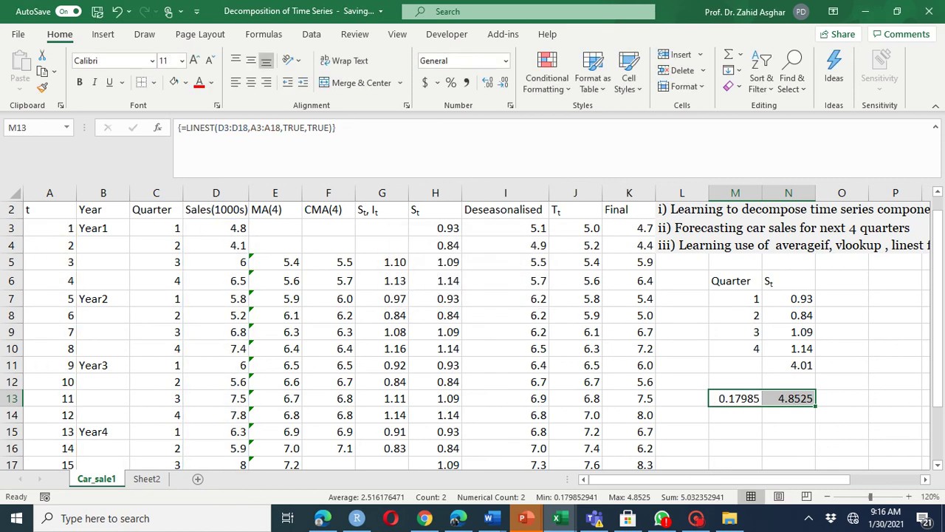
Trace the cell references of the trend formula in J3 and compare the trend values J3:J18 with the sales in D18.
left_click(576, 229)
key("F2")
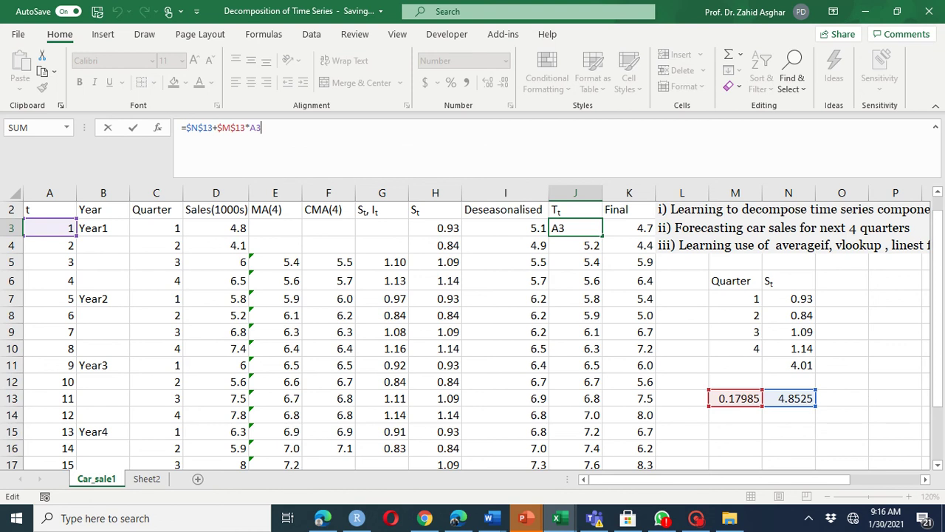
key("Return")
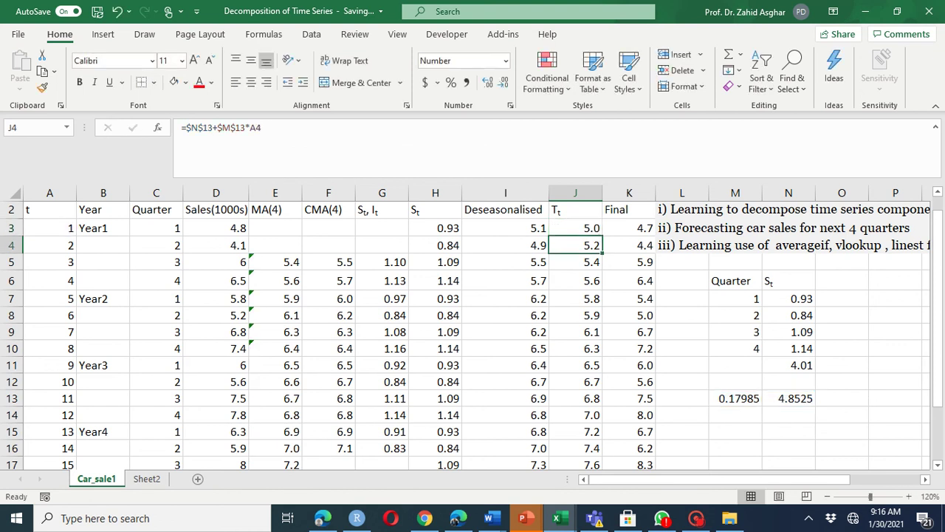
left_click_drag(575, 227, 591, 454)
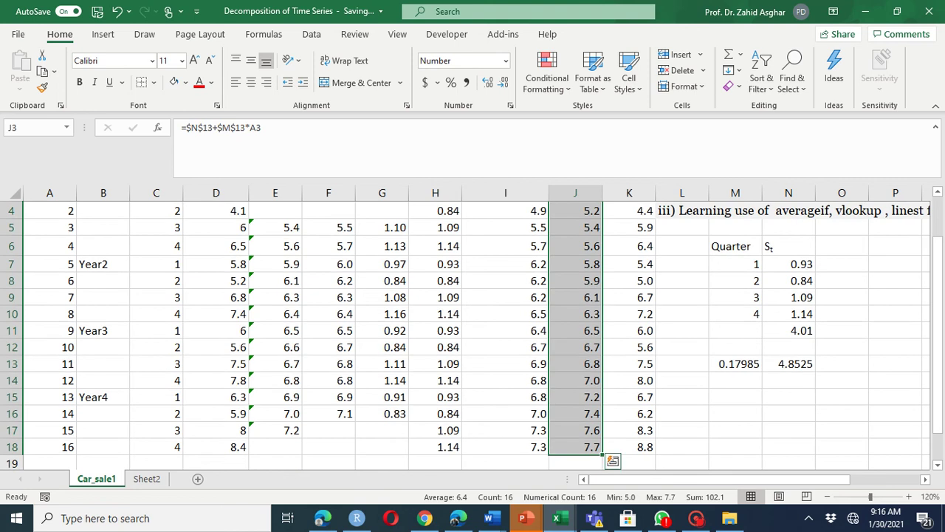
left_click(216, 447, "ctrl")
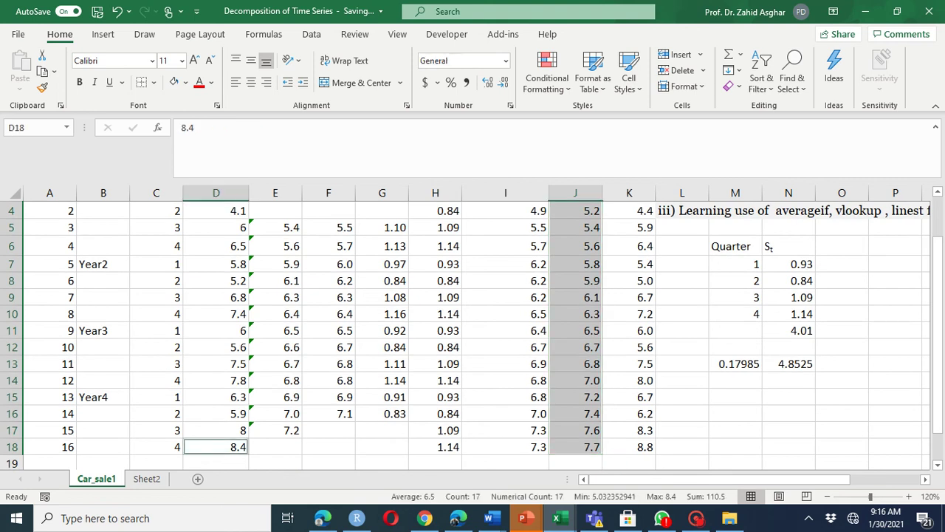
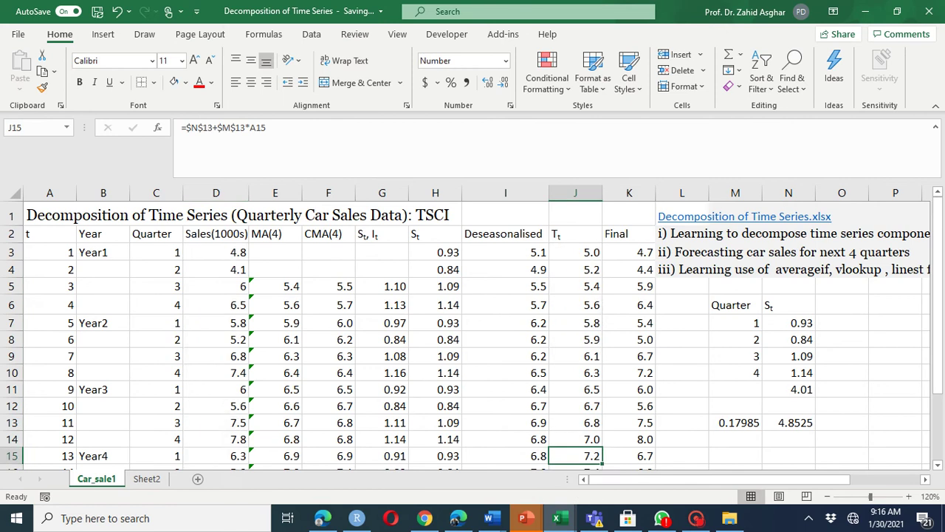
Copy the Year4 label and its quarter numbers from B15:C18 into the four rows starting at B19.
key("Down")
key("Down")
key("Down")
key("Down")
key("Down")
key("Down")
key("Down")
key("Down")
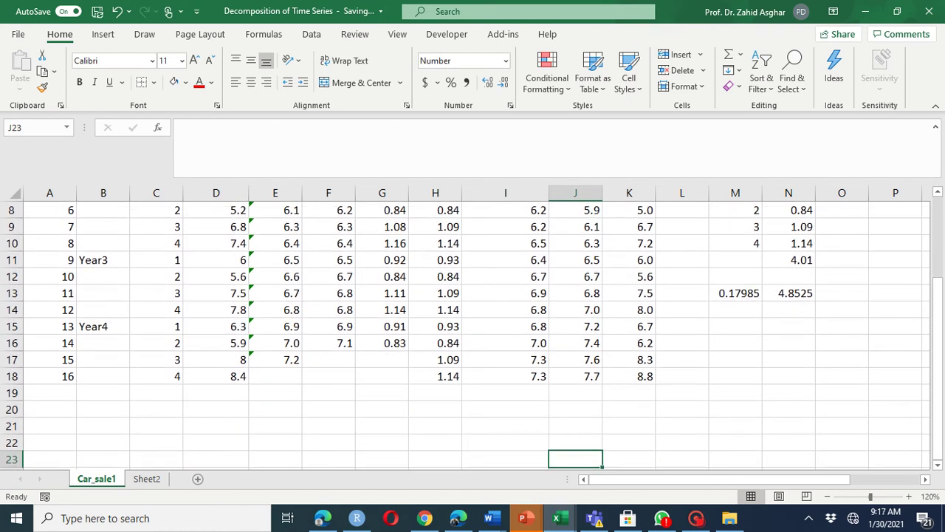
left_click_drag(103, 326, 157, 377)
key("ctrl+c")
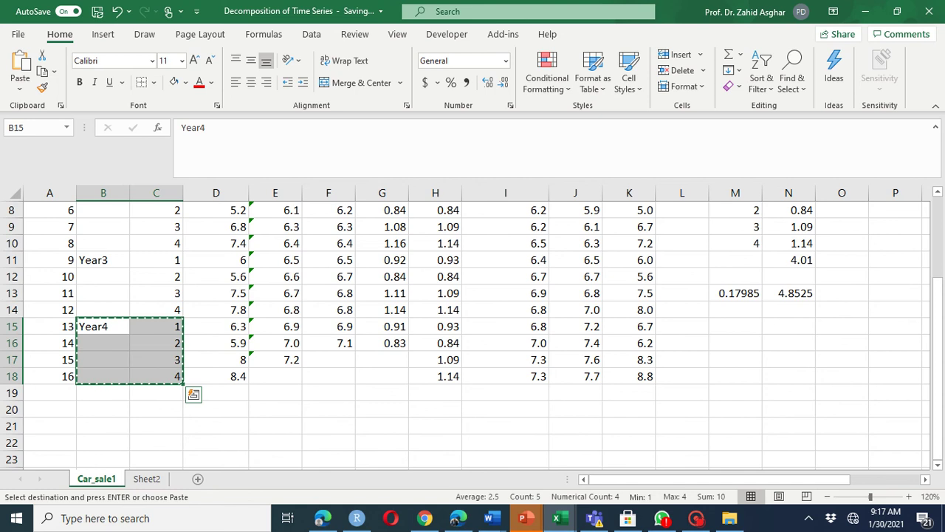
left_click(103, 393)
key("ctrl+v")
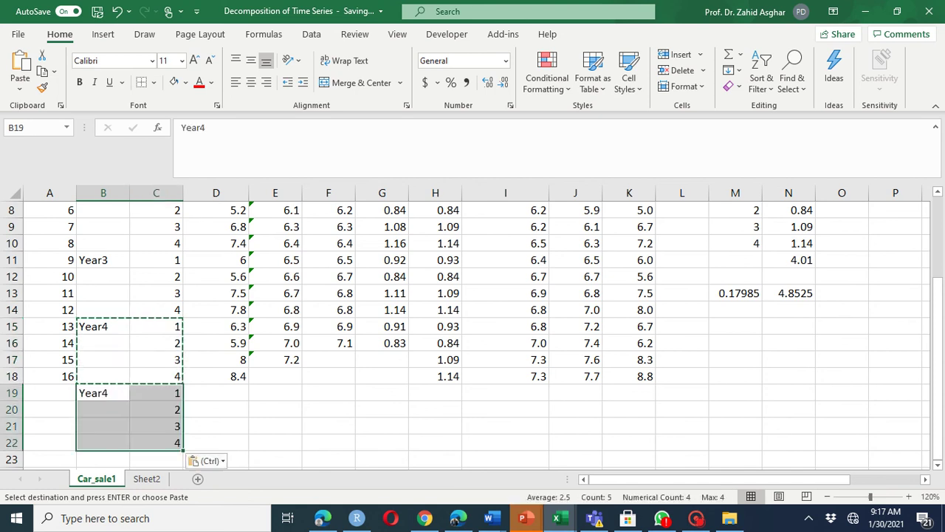
Change the label in B19 to Year5 and extend the t series to 20 in A22.
left_click(103, 393)
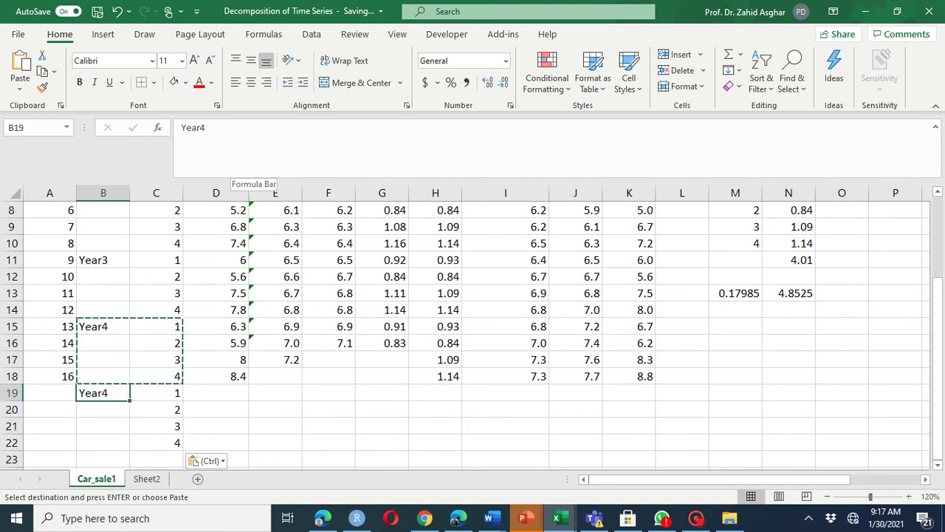
left_click(230, 163)
key("BackSpace")
type("5")
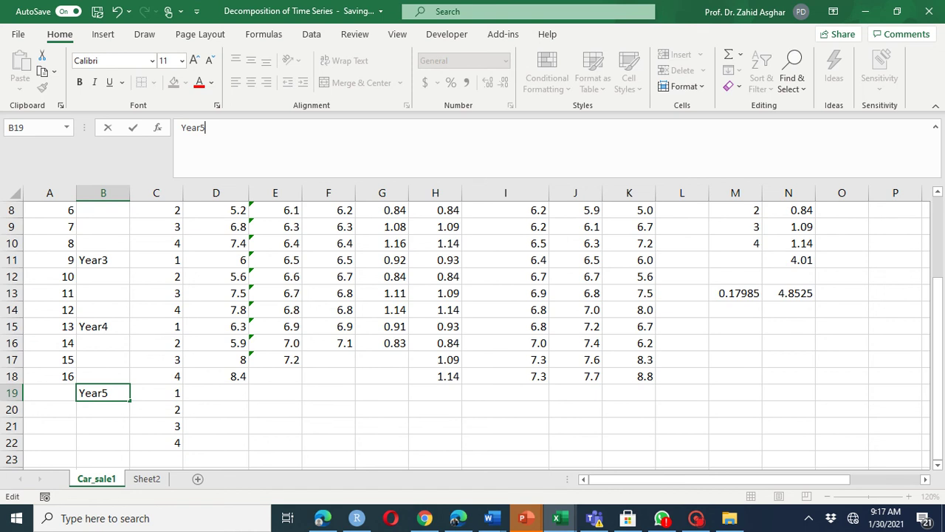
left_click(50, 360)
left_click_drag(49, 359, 76, 451)
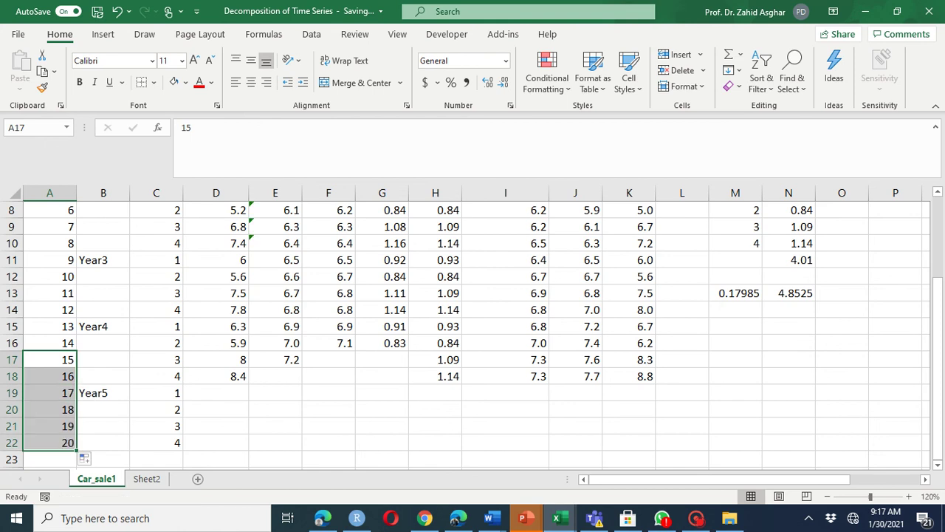
Examine the trend formulas in the Tt column from J18 up to its heading.
left_click(575, 377)
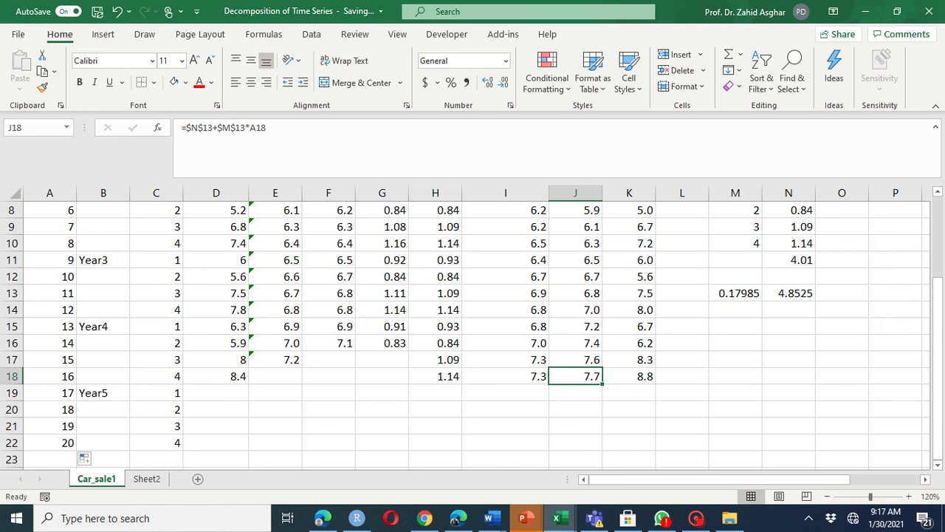
key("Up")
key("Up")
key("Up")
key("Up")
key("Up")
key("Up")
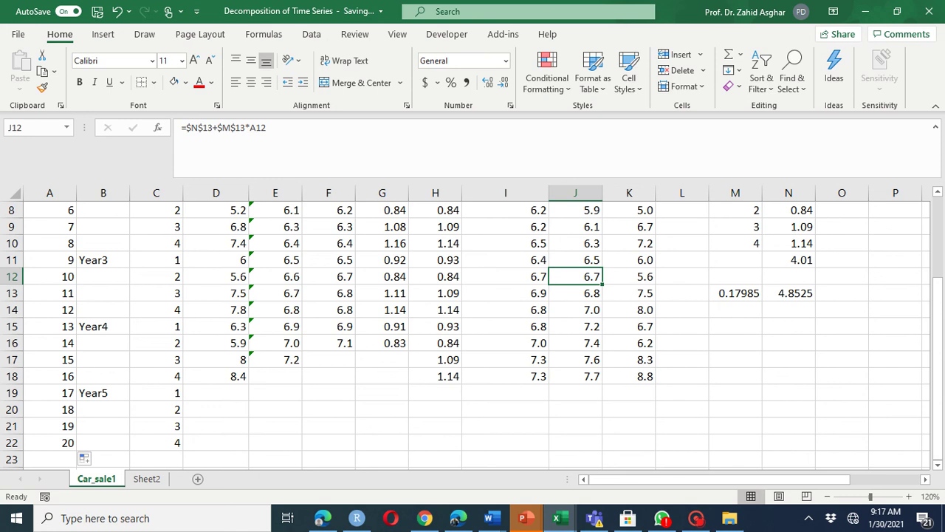
key("ctrl+Up")
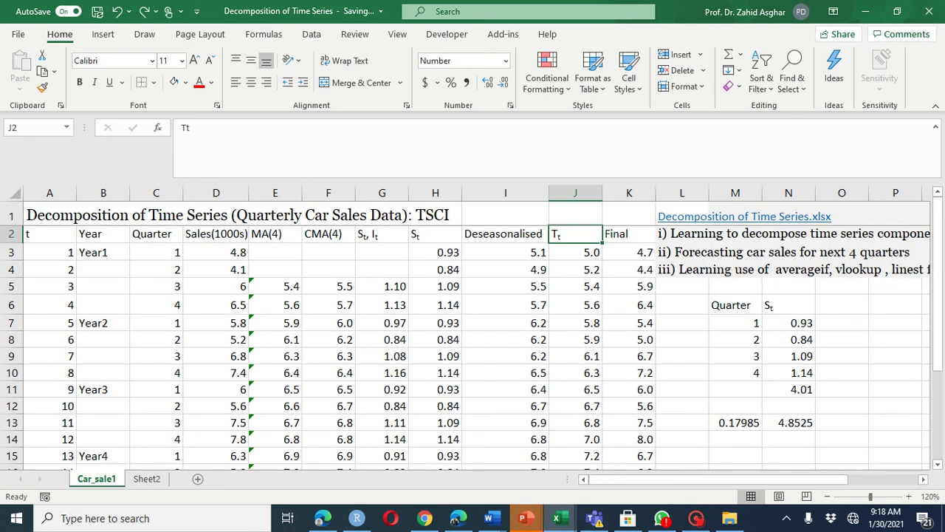
Fill the trend formula from J18 down through J22 for the Year5 quarters and check its cell references.
key("Down")
key("Down")
key("Down")
key("Down")
key("Down")
key("Down")
key("Down")
key("Down")
key("Down")
key("Down")
key("Down")
key("Down")
key("Down")
key("Down")
key("Down")
key("Down")
key("Down")
key("Down")
key("Down")
key("Down")
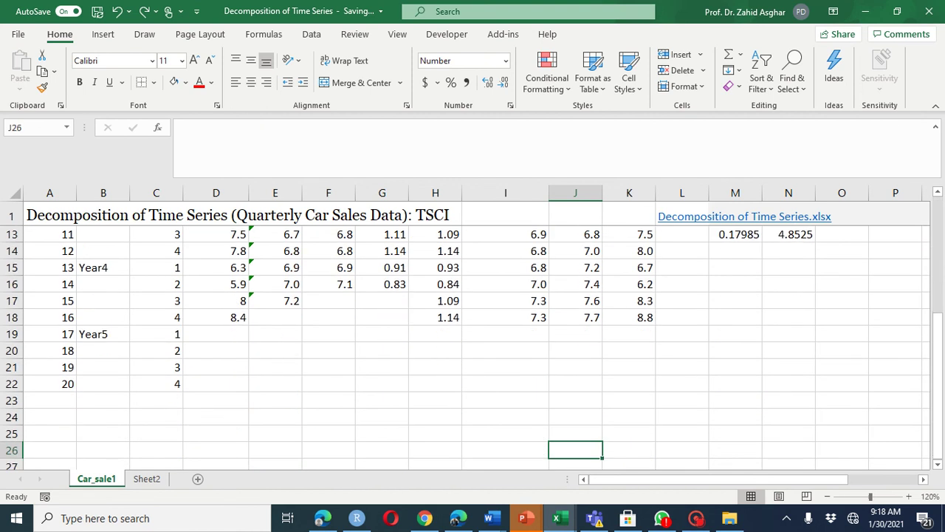
key("ctrl+Up")
left_click_drag(603, 325, 590, 385)
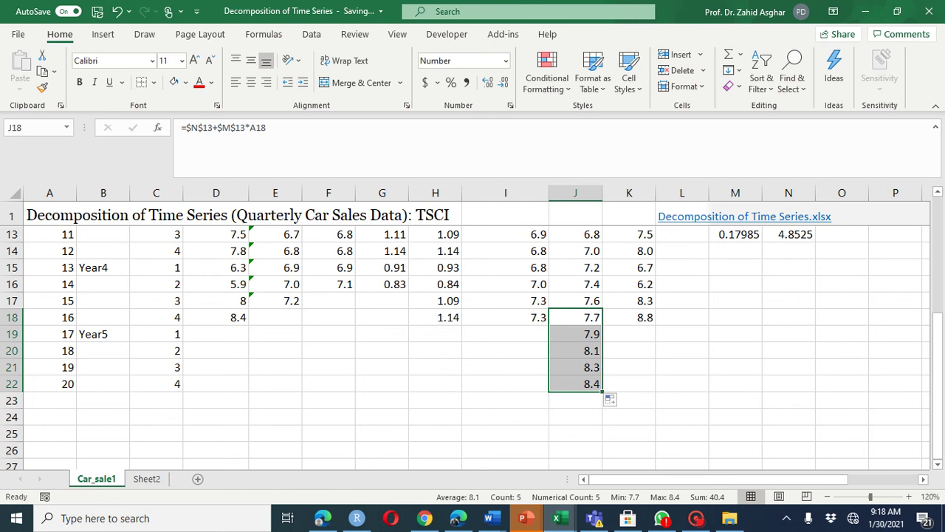
left_click(509, 168)
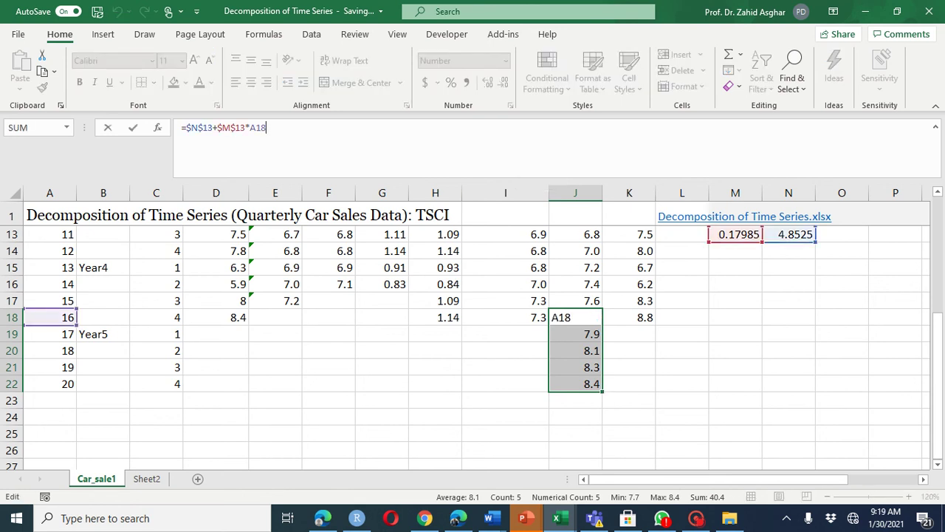
key("Tab")
Inspect the formula in K3 that multiplies trend by seasonal index, and single out the Final values K3:K18.
key("ctrl+Up")
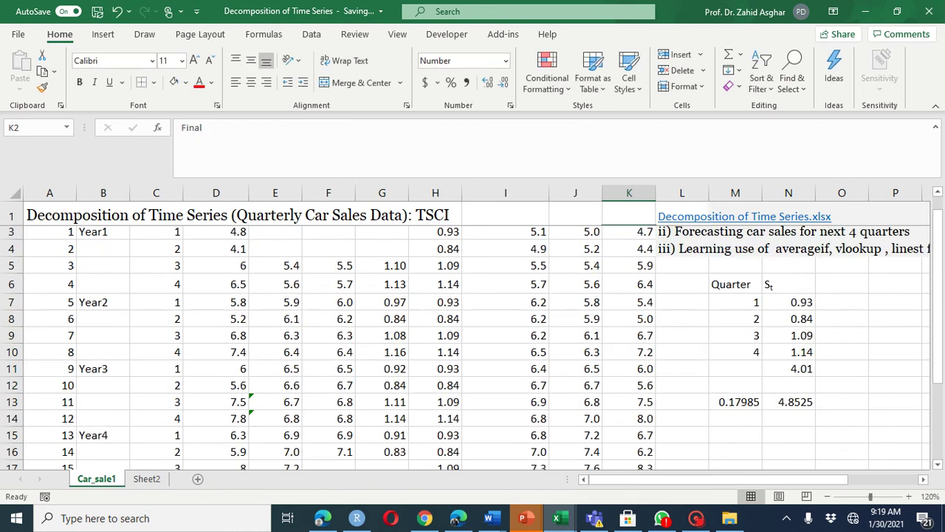
key("Up")
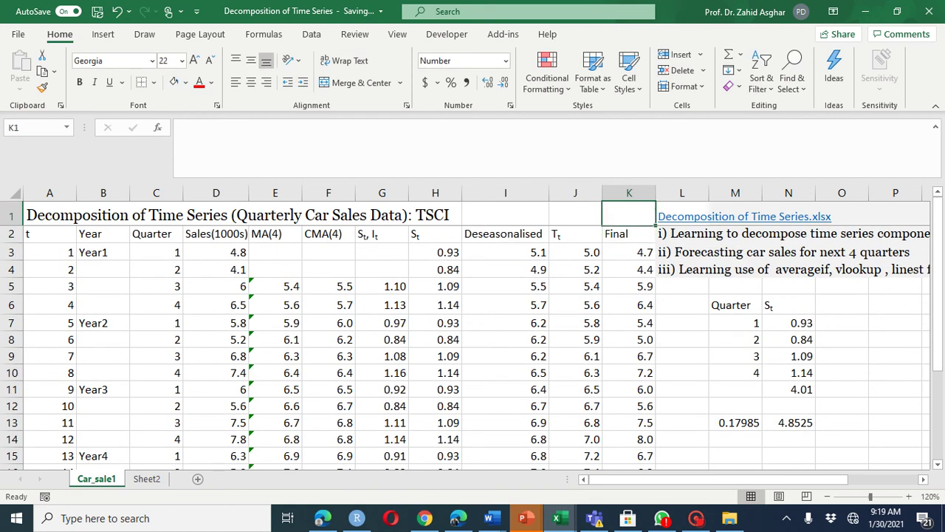
key("Down")
key("Down")
left_click(359, 154)
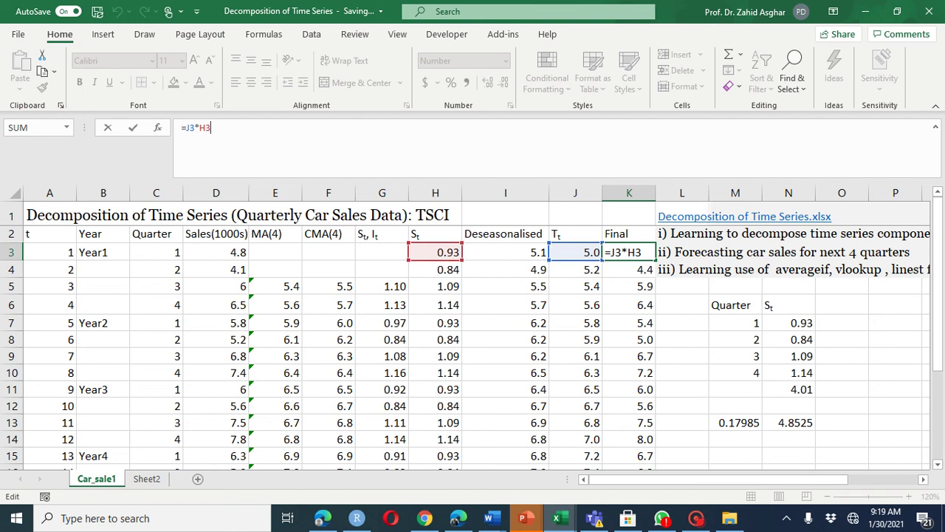
key("Return")
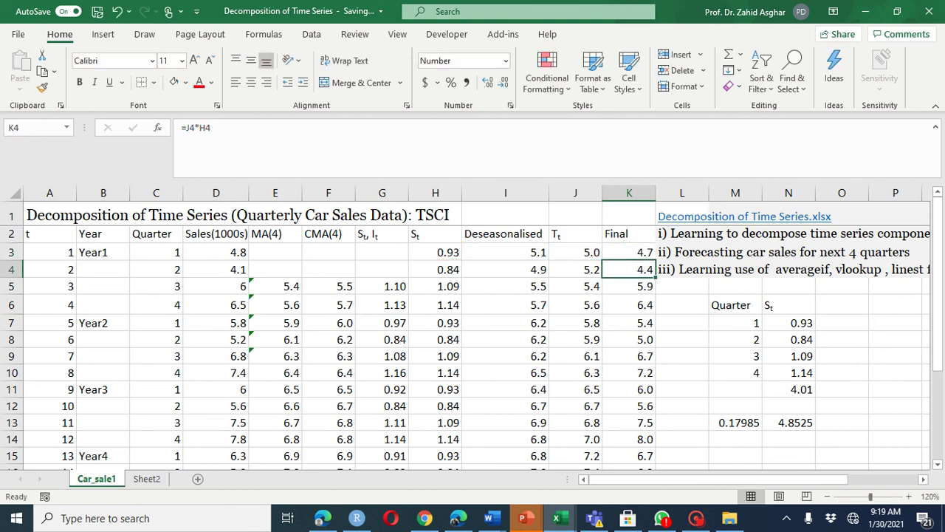
key("Up")
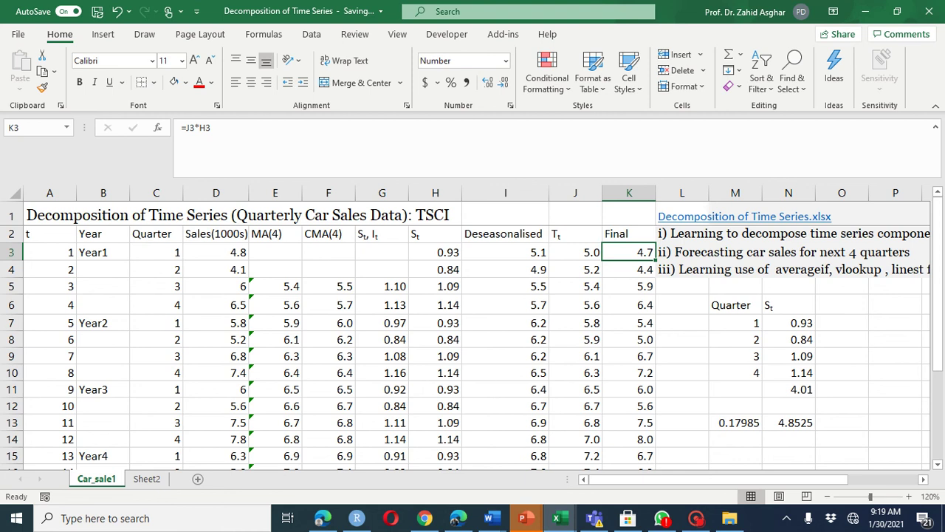
key("ctrl+shift+Down")
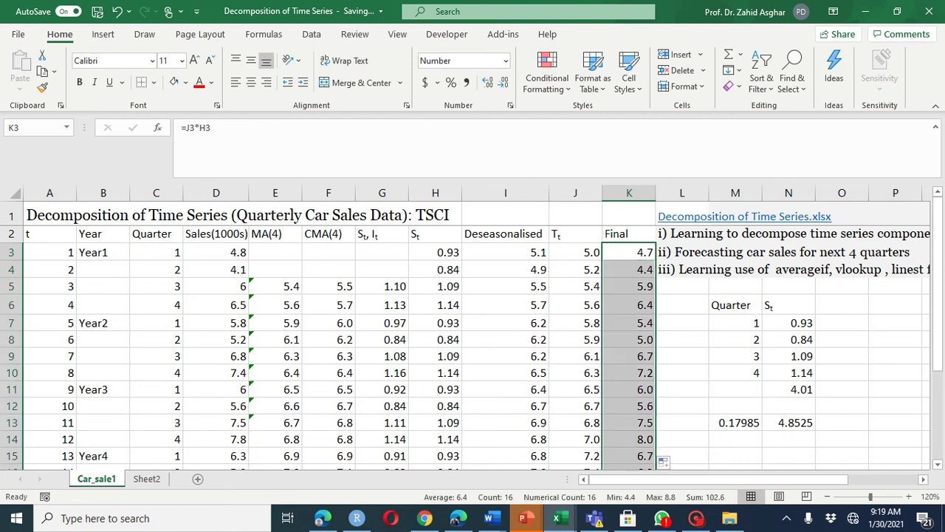
Fill the Final formula from K18 down through K22 for the Year5 quarters and check the formula in K18.
left_click(629, 439)
left_click(630, 456)
key("Down")
key("Down")
key("Down")
key("Down")
key("Down")
key("Down")
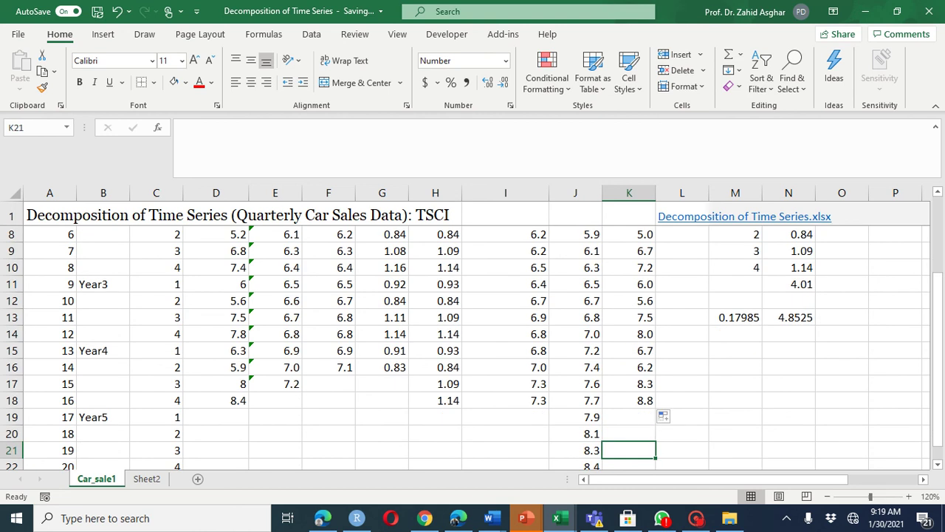
key("Up")
key("Up")
key("Up")
left_click_drag(655, 408, 643, 436)
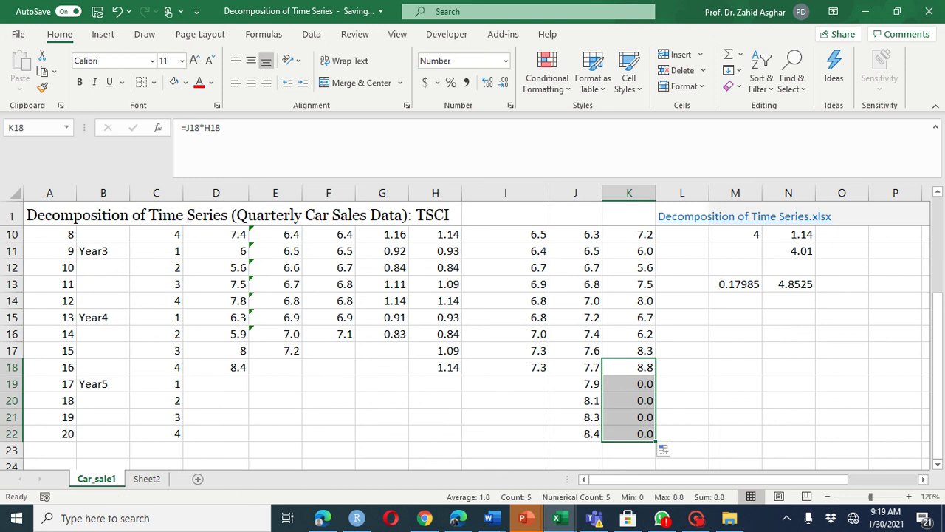
left_click(629, 367)
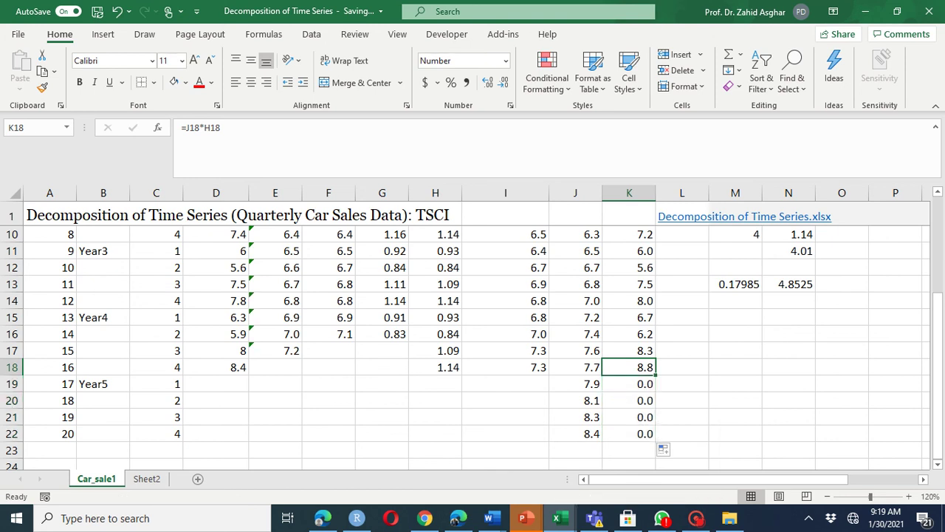
Copy the VLOOKUP seasonal index formulas from H15:H18 into H19:H22 for the Year5 quarters.
left_click(435, 367)
left_click_drag(435, 318, 435, 367)
key("ctrl+c")
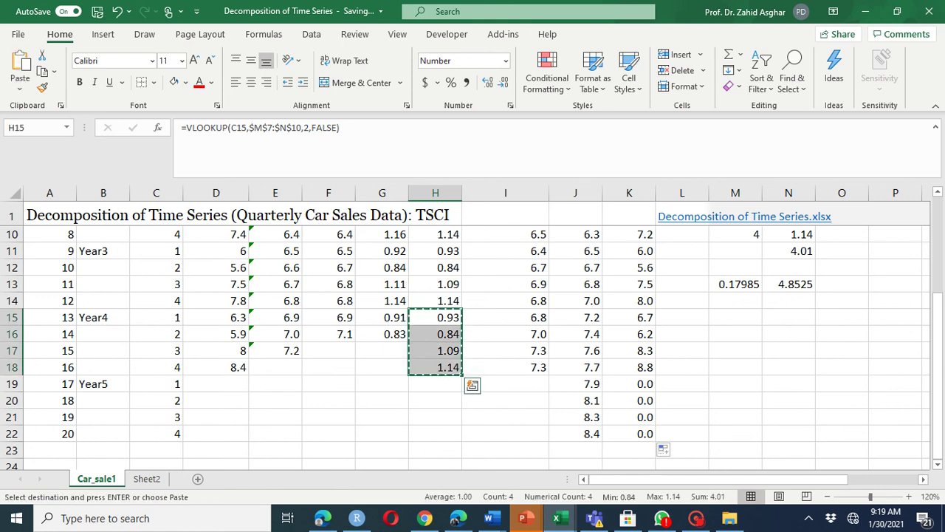
left_click(435, 384)
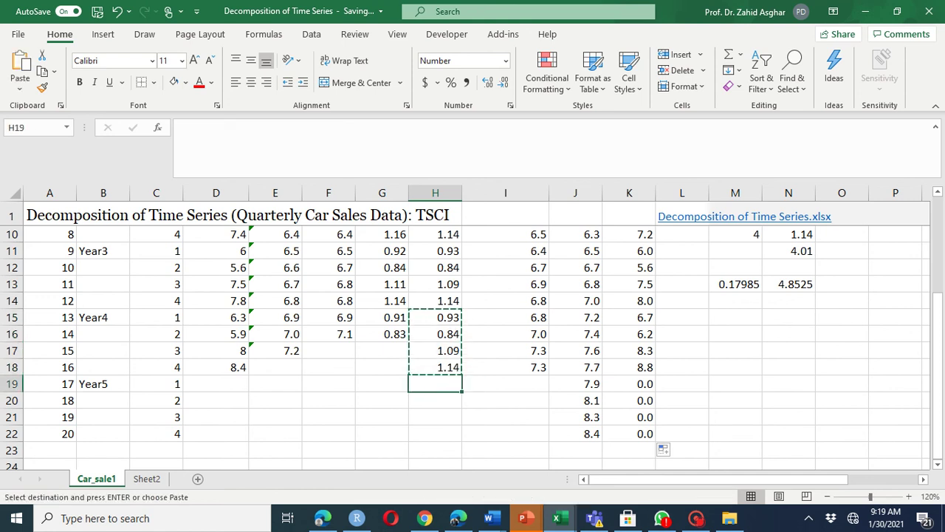
key("ctrl+v")
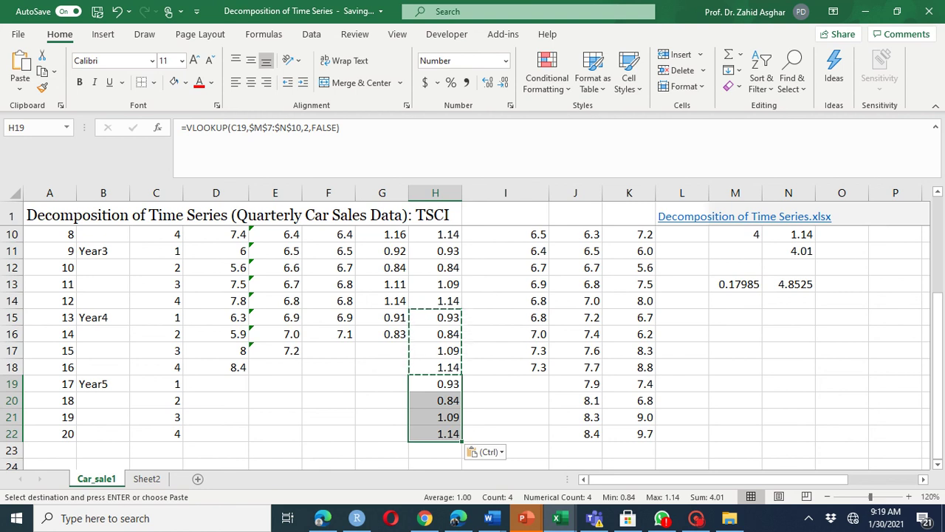
Insert a 2-D line chart of the Sales(1000s) column, using D2:D18 with its header.
left_click(217, 367)
key("ctrl+shift+Up")
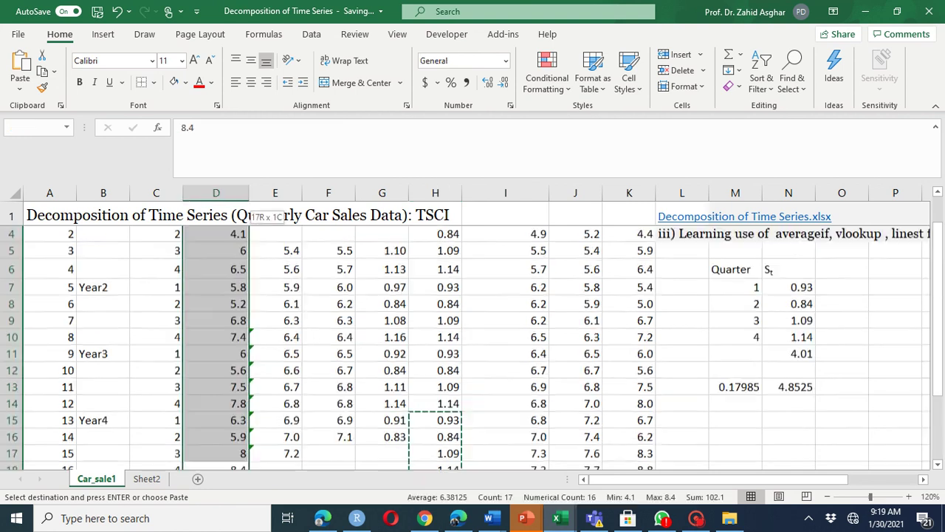
key("alt")
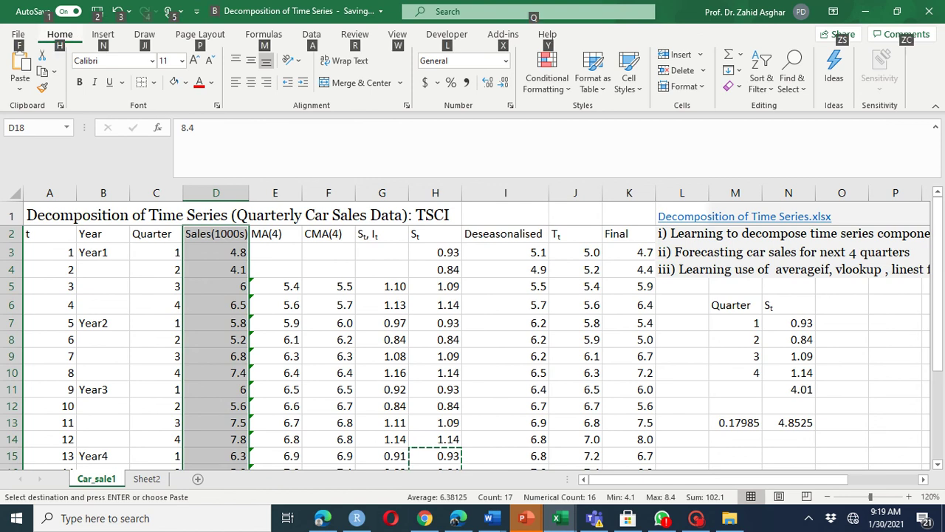
key("n")
key("alt")
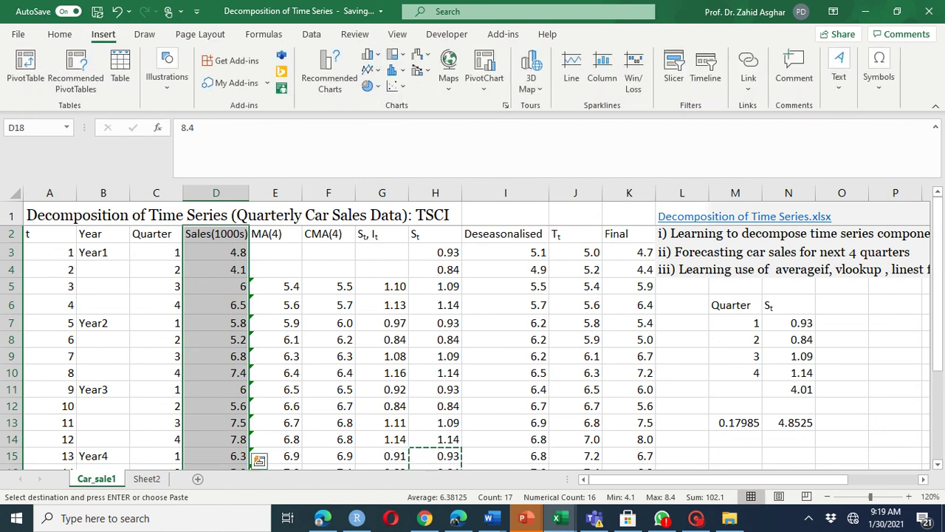
key("Escape")
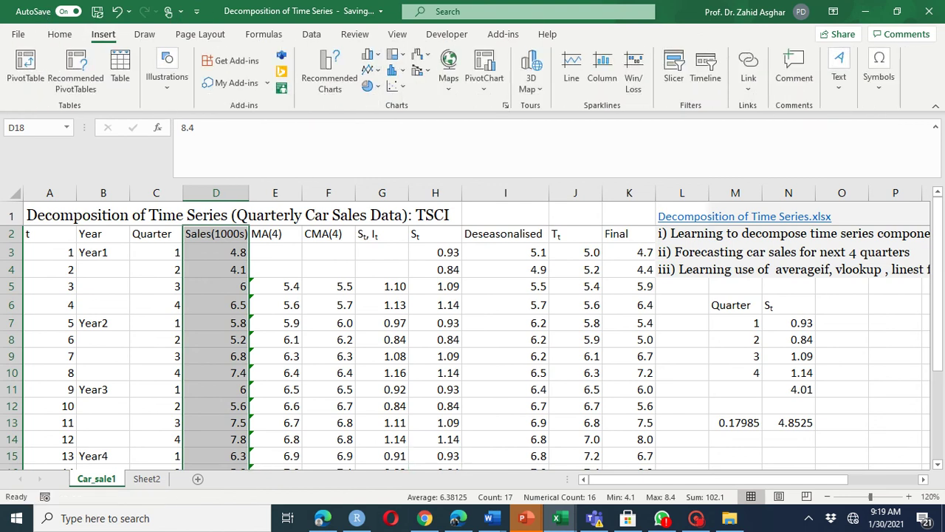
key("alt+n")
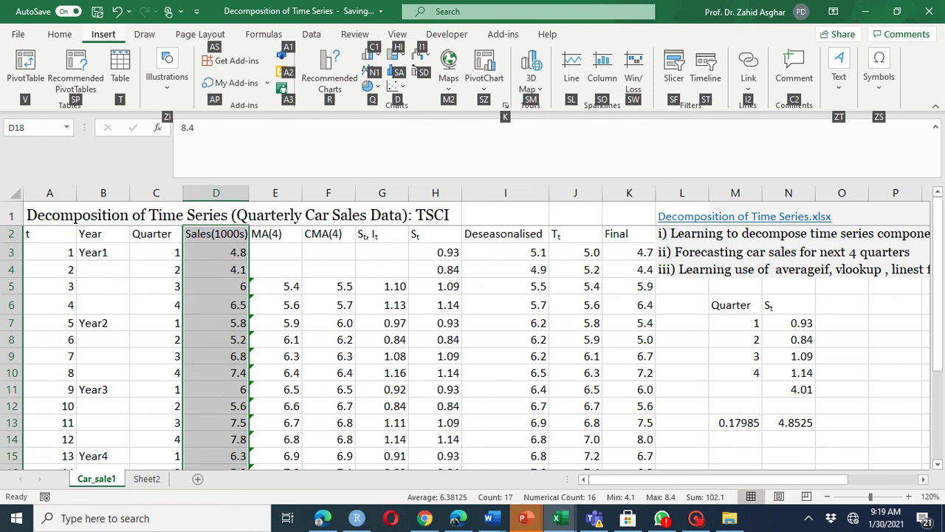
key("n")
key("1")
key("Return")
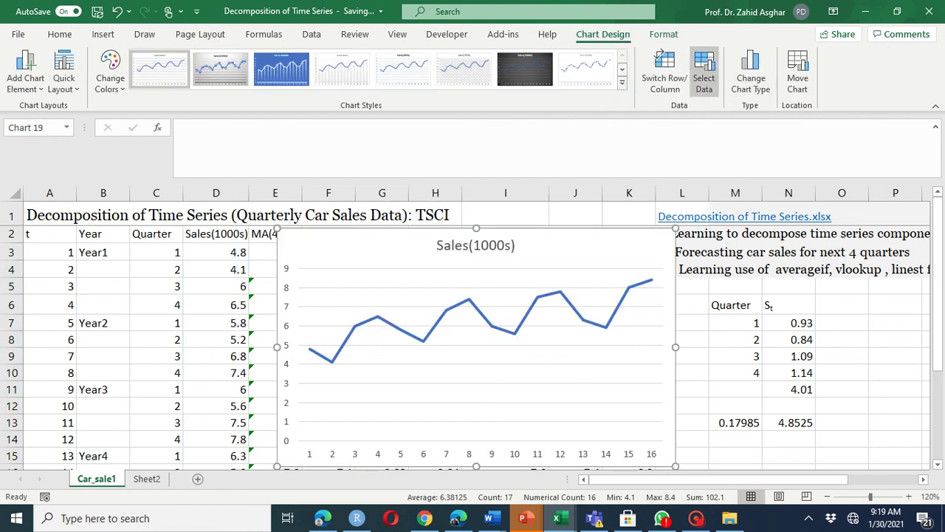
Set the sales chart's horizontal axis labels to the Year and Quarter cells B3:C22.
left_click(703, 71)
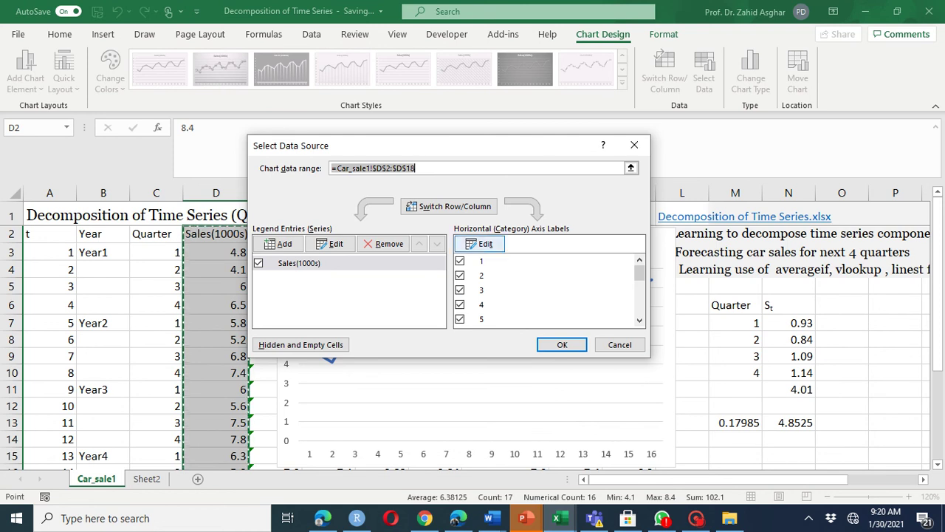
left_click(479, 244)
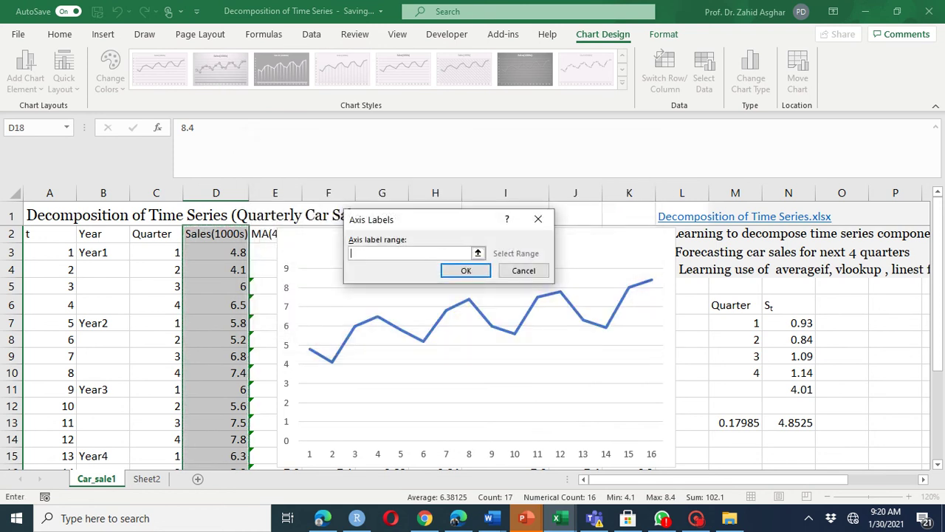
left_click_drag(104, 253, 156, 384)
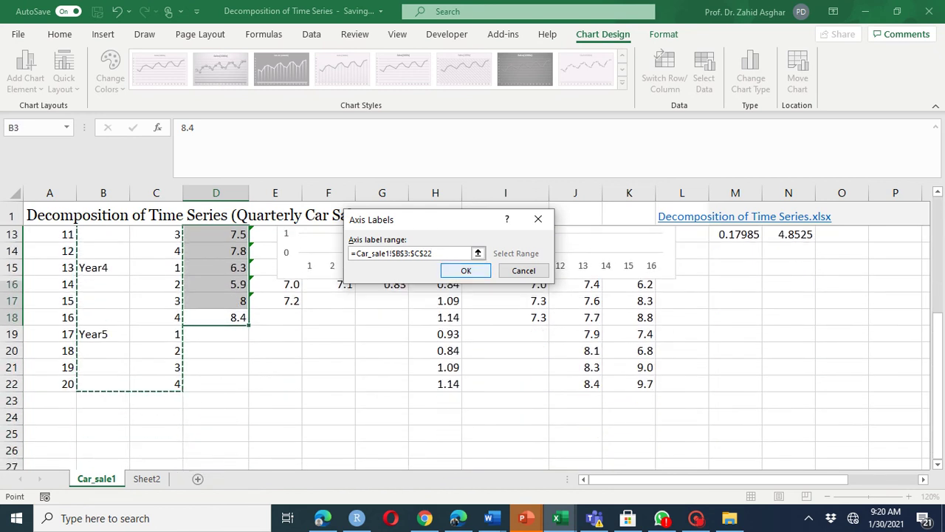
left_click(466, 271)
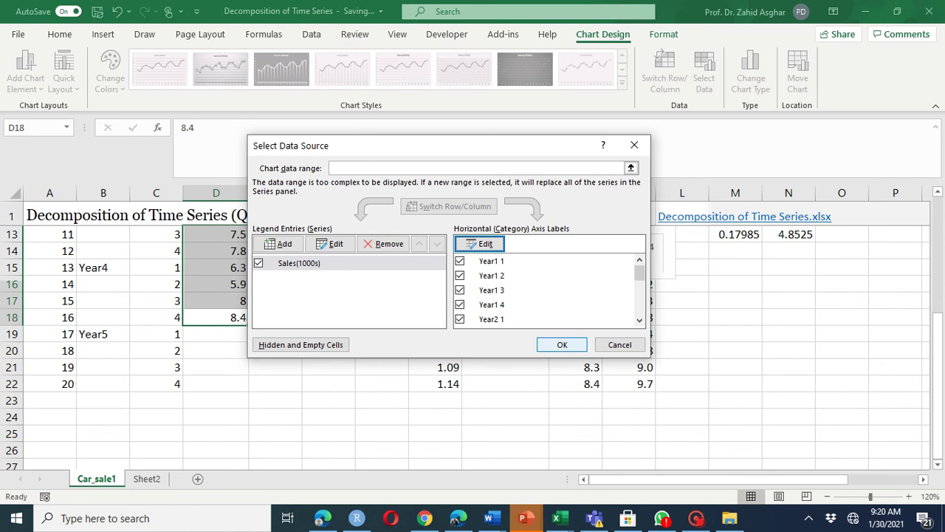
left_click(562, 344)
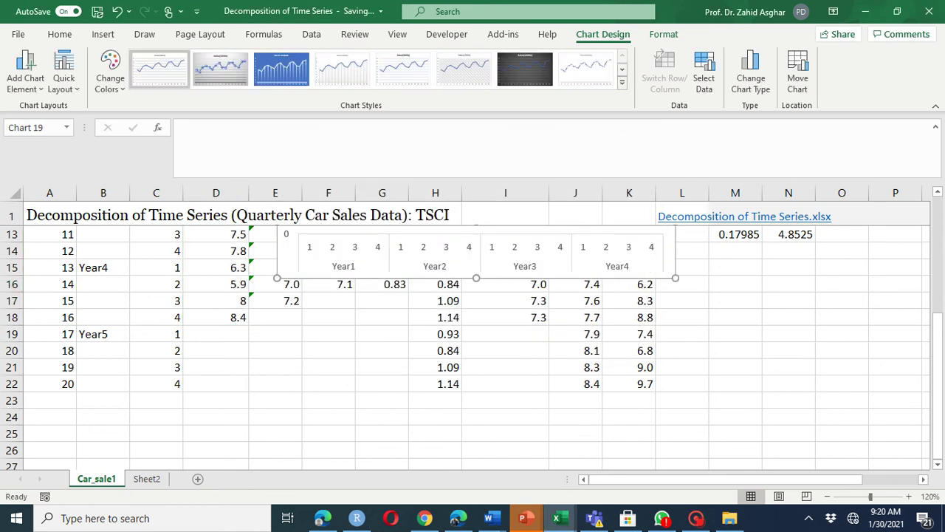
Copy the trend and Final values in J3:K22 and paste them into the sales chart as additional series.
left_click(629, 384)
key("shift+Left")
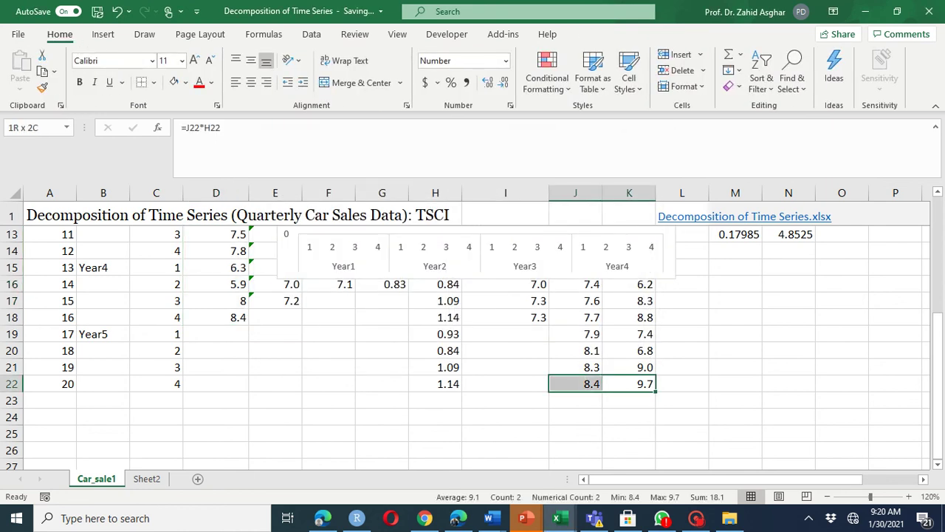
key("ctrl+shift+Up")
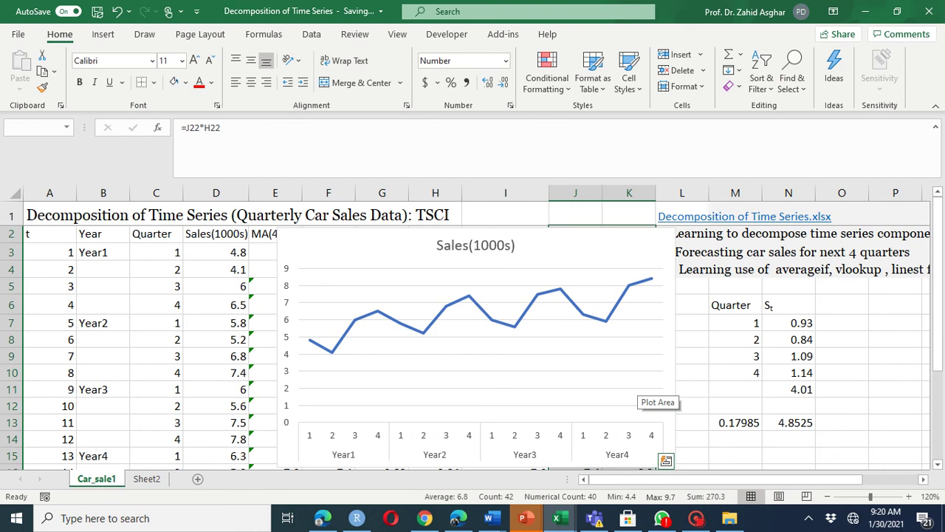
key("shift+Down")
key("ctrl+c")
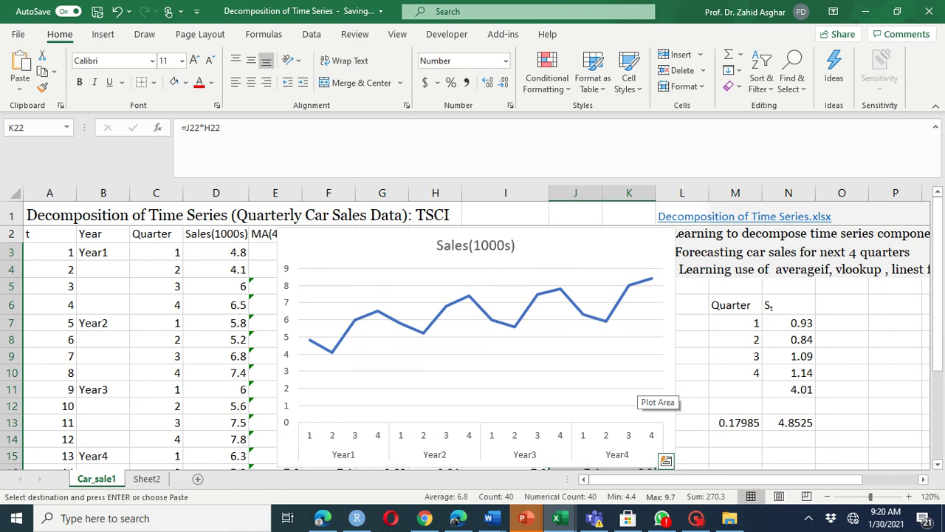
left_click(639, 395)
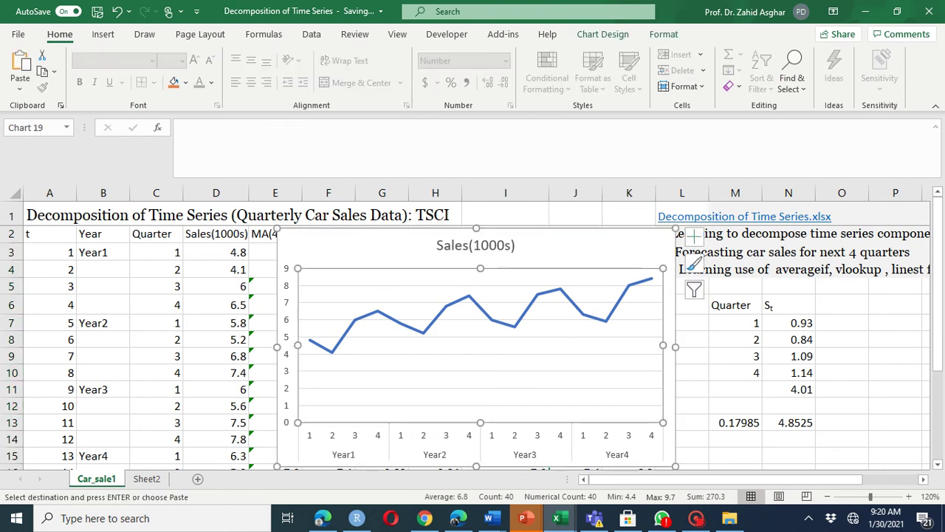
key("ctrl+v")
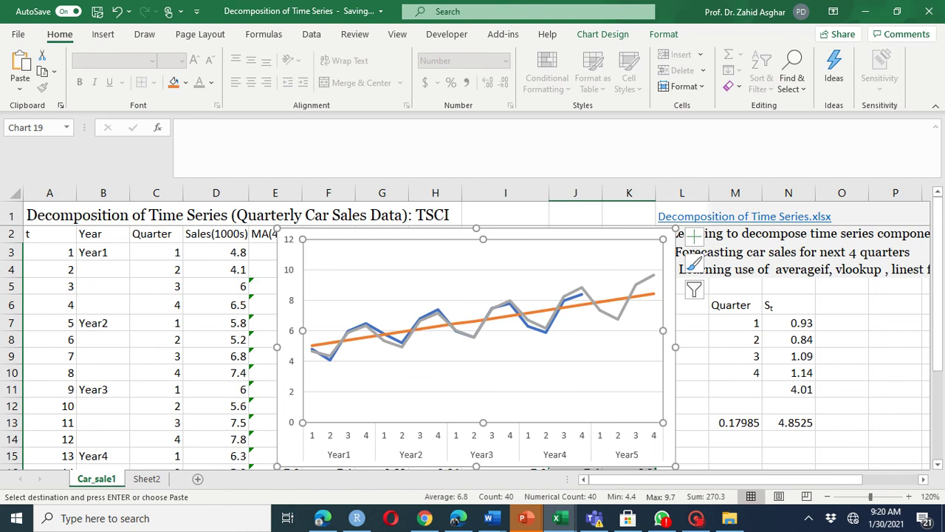
Delete the straight trend line series (J3:J22) from the chart, keeping the sales and Final series.
mouse_move(582, 303)
mouse_move(617, 300)
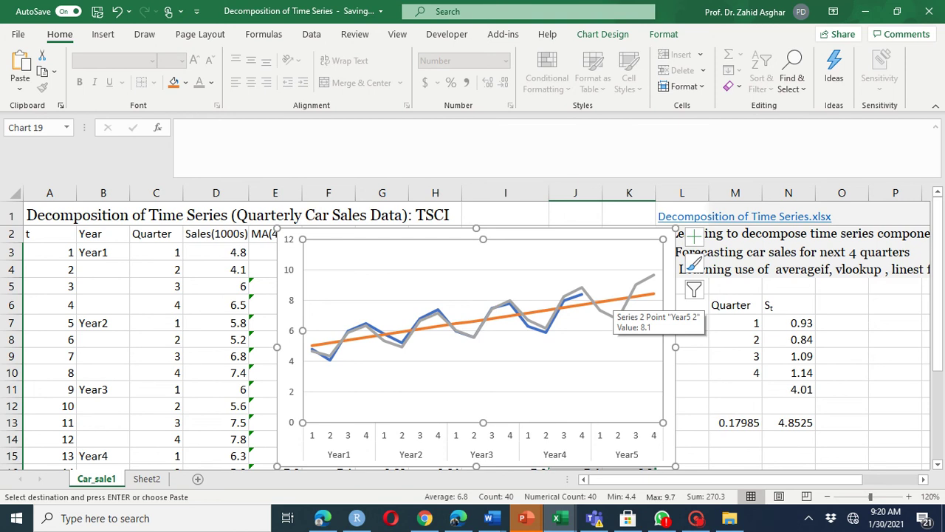
left_click(617, 299)
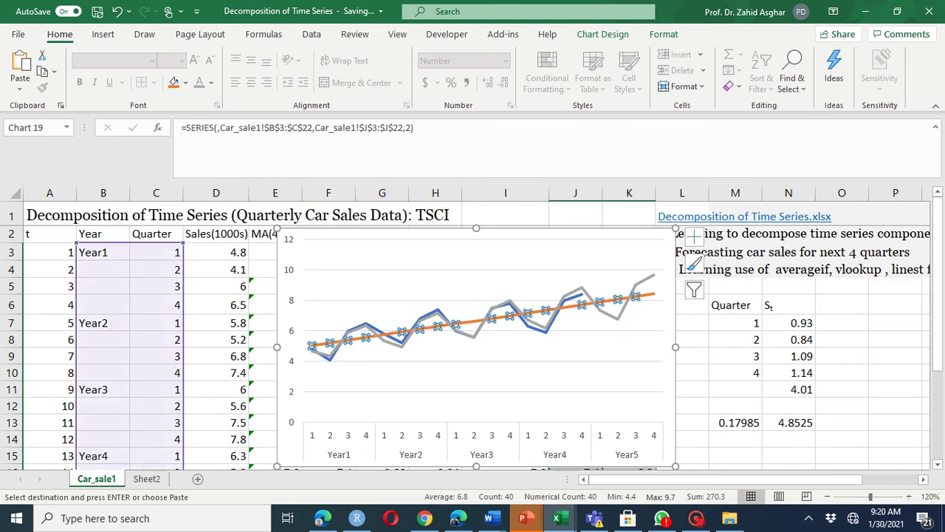
key("Escape")
key("Delete")
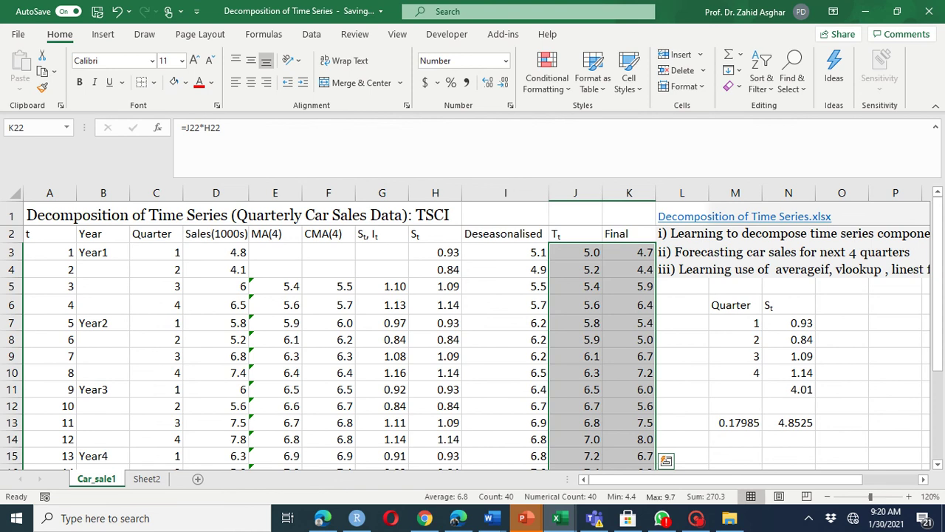
key("ctrl+z")
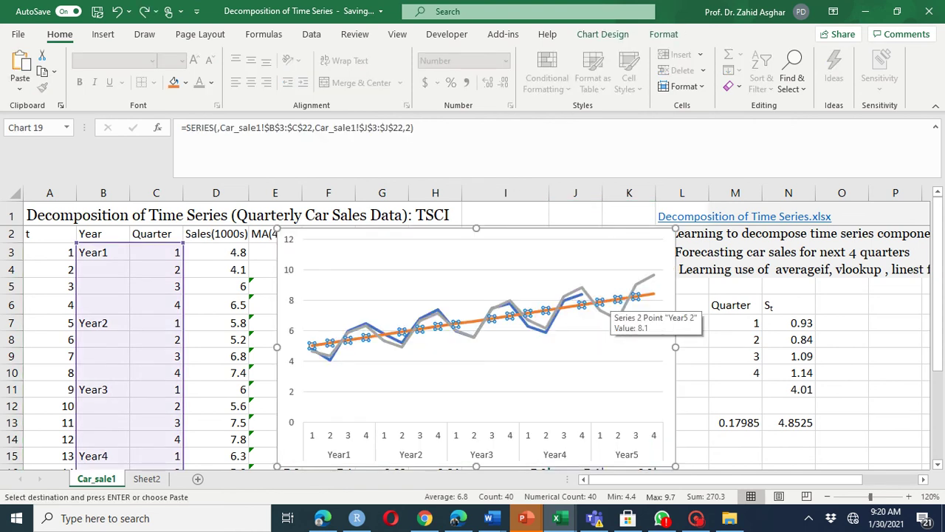
key("Delete")
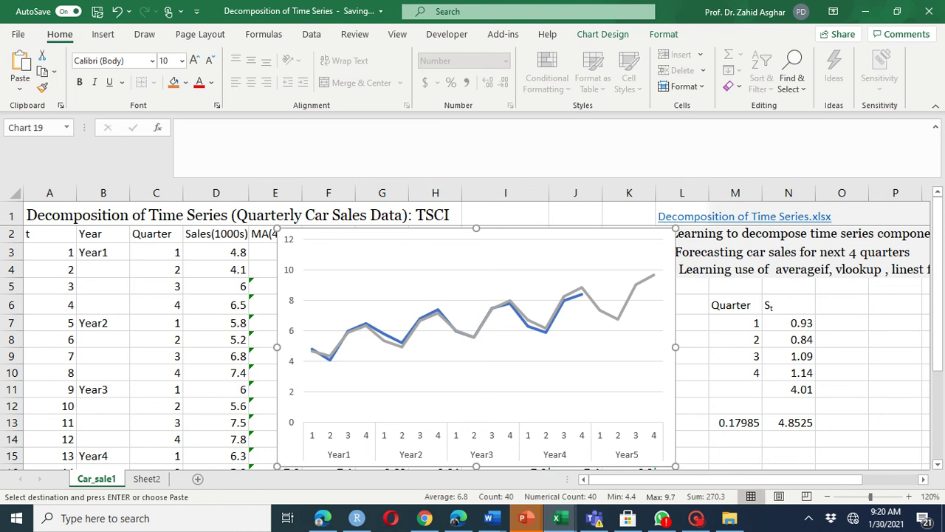
mouse_move(618, 319)
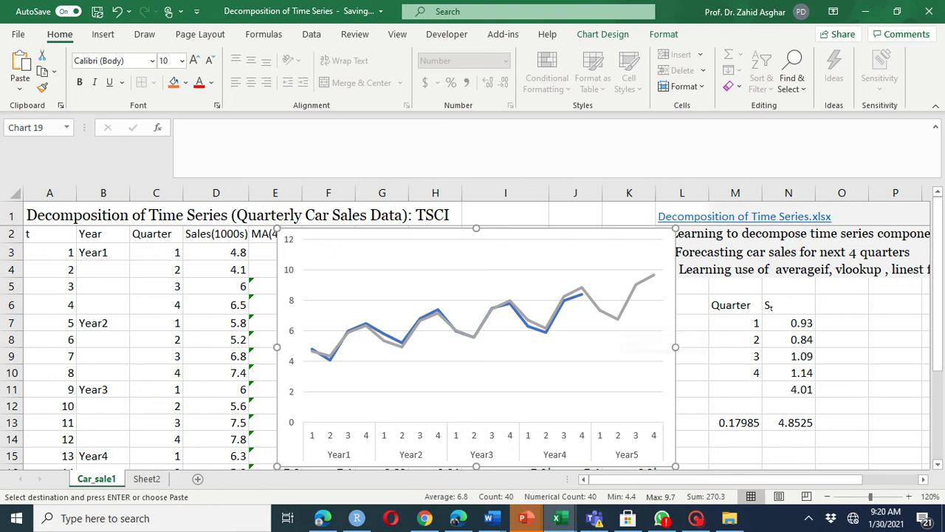